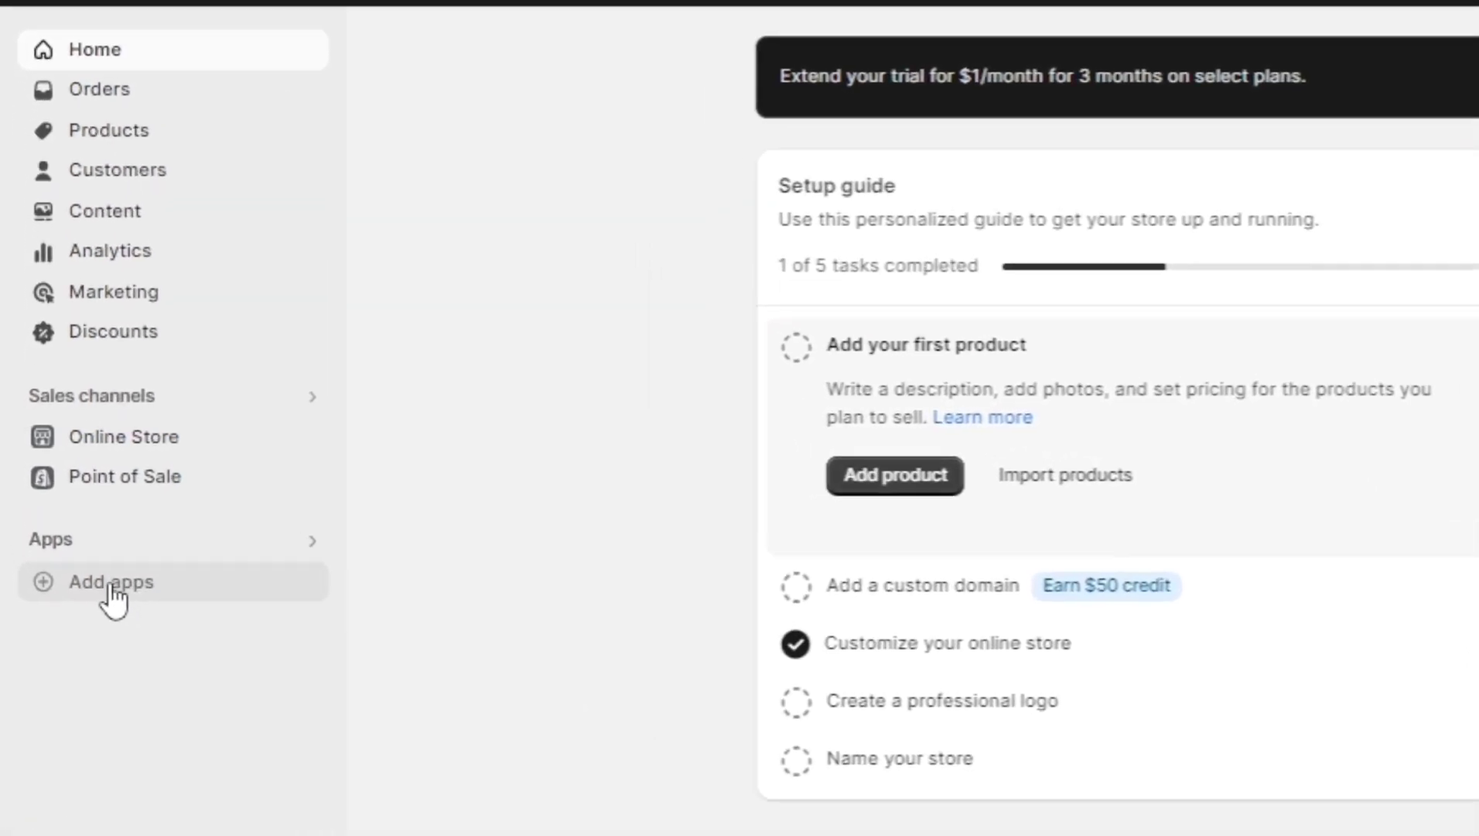
# Step: Open the Shopify App Store from the suggested apps and browse the apps popular with similar stores
pyautogui.click(106, 584)
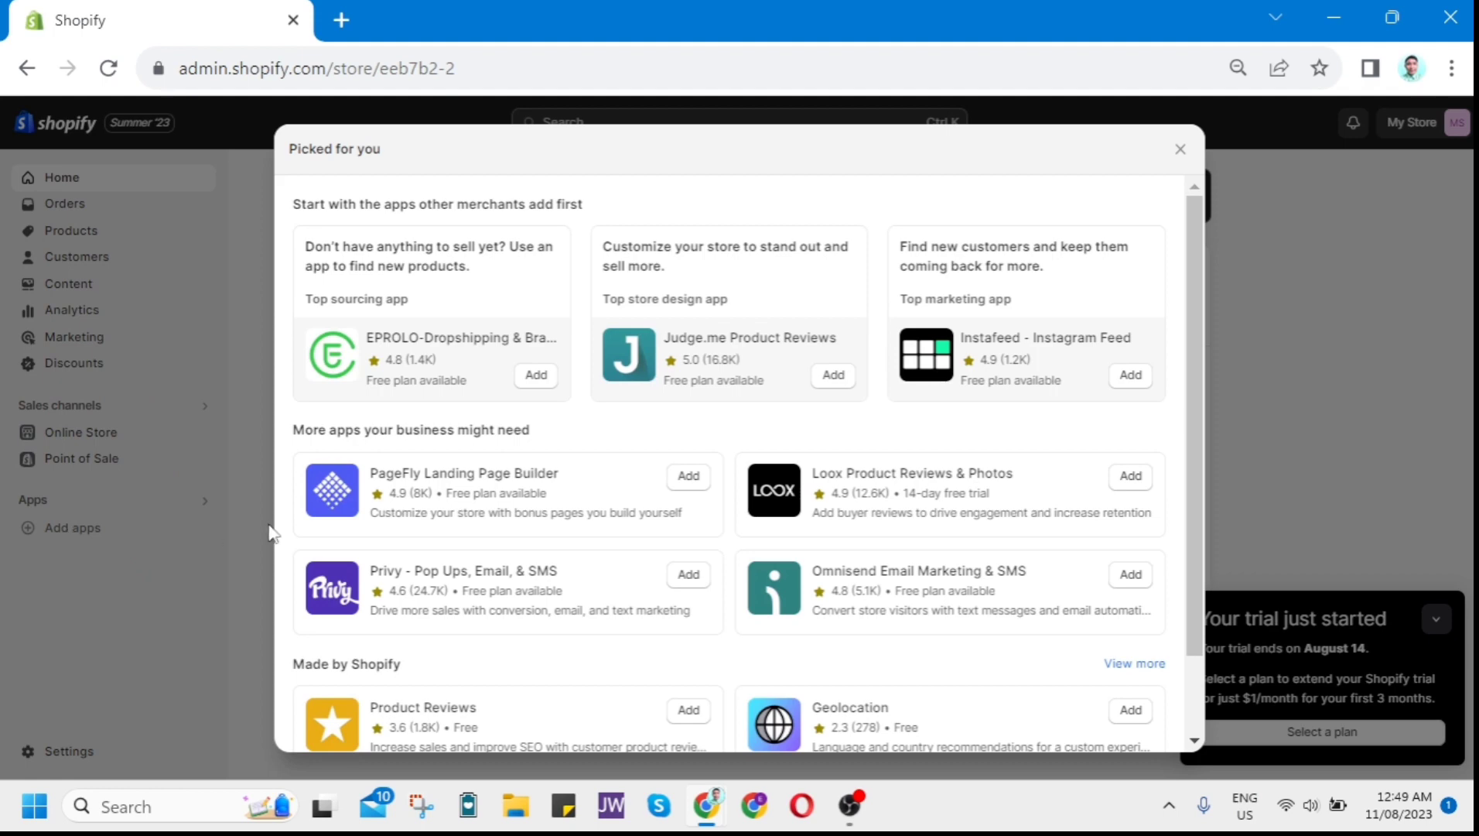
pyautogui.moveTo(1199, 238); pyautogui.dragTo(1203, 441)
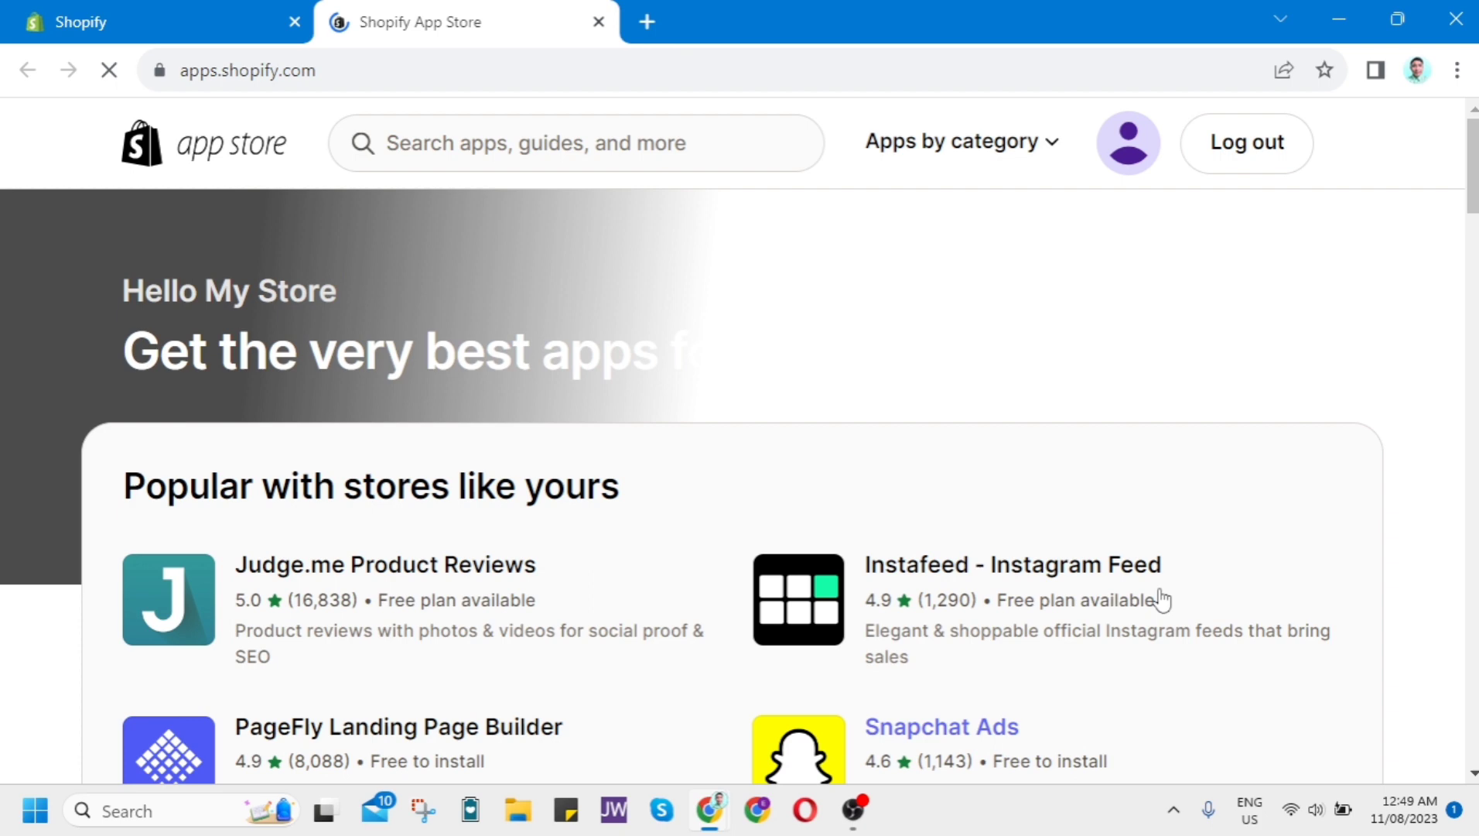
pyautogui.scroll(-3, 1160, 599)
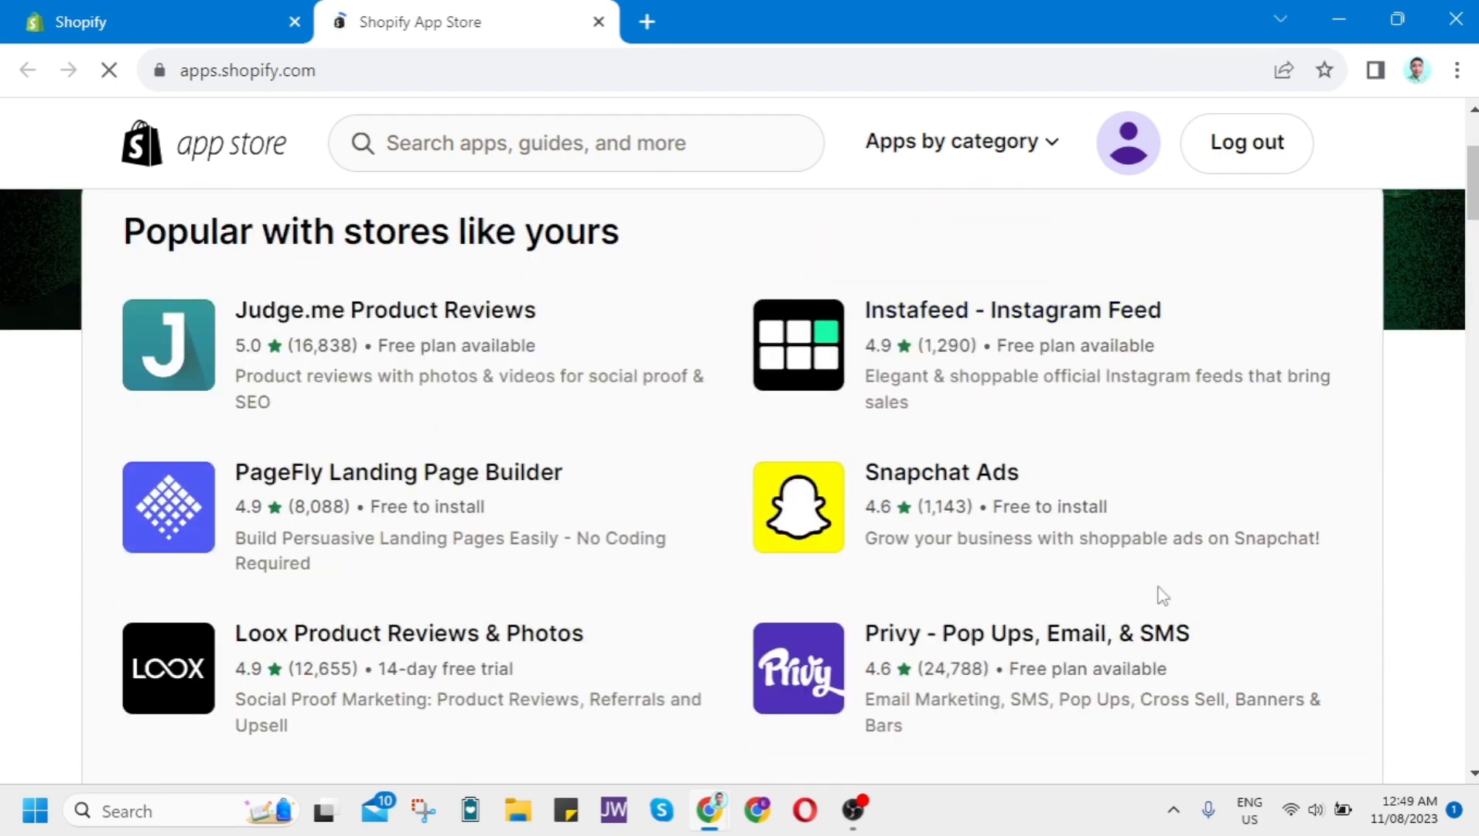
pyautogui.scroll(3, 1163, 596)
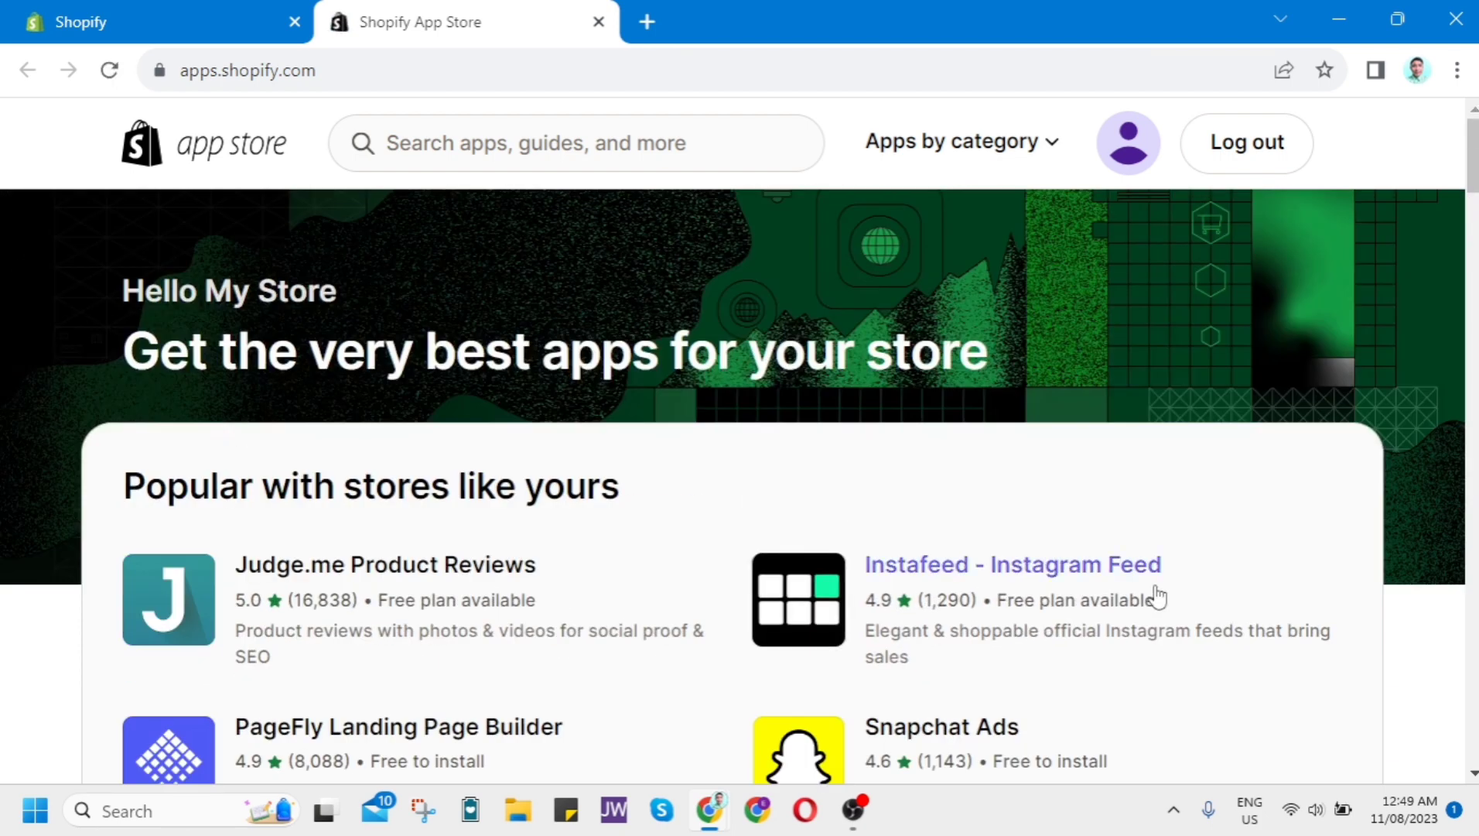
pyautogui.scroll(-2, 1156, 598)
pyautogui.scroll(2, 1090, 505)
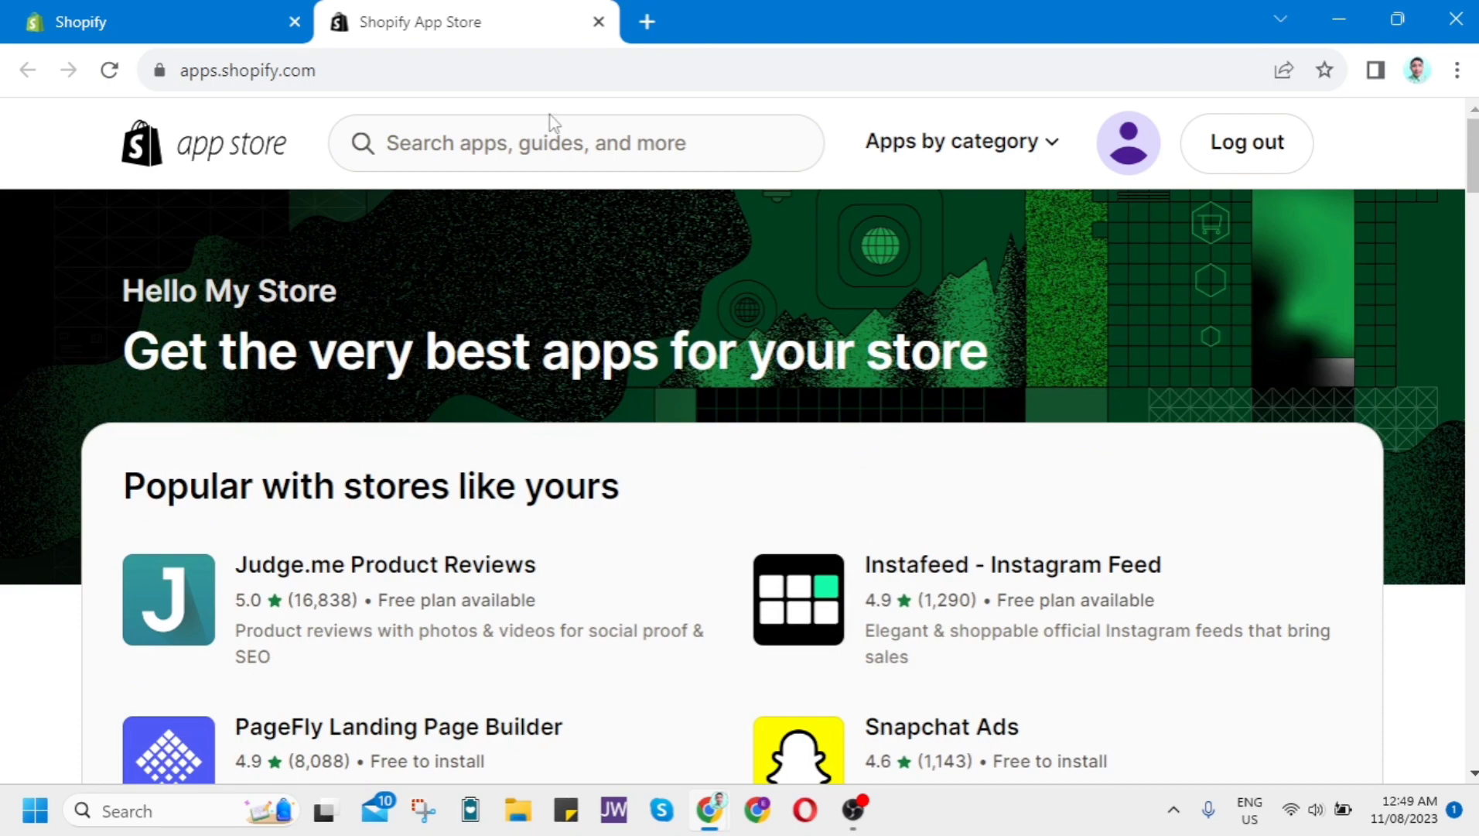
pyautogui.click(544, 143)
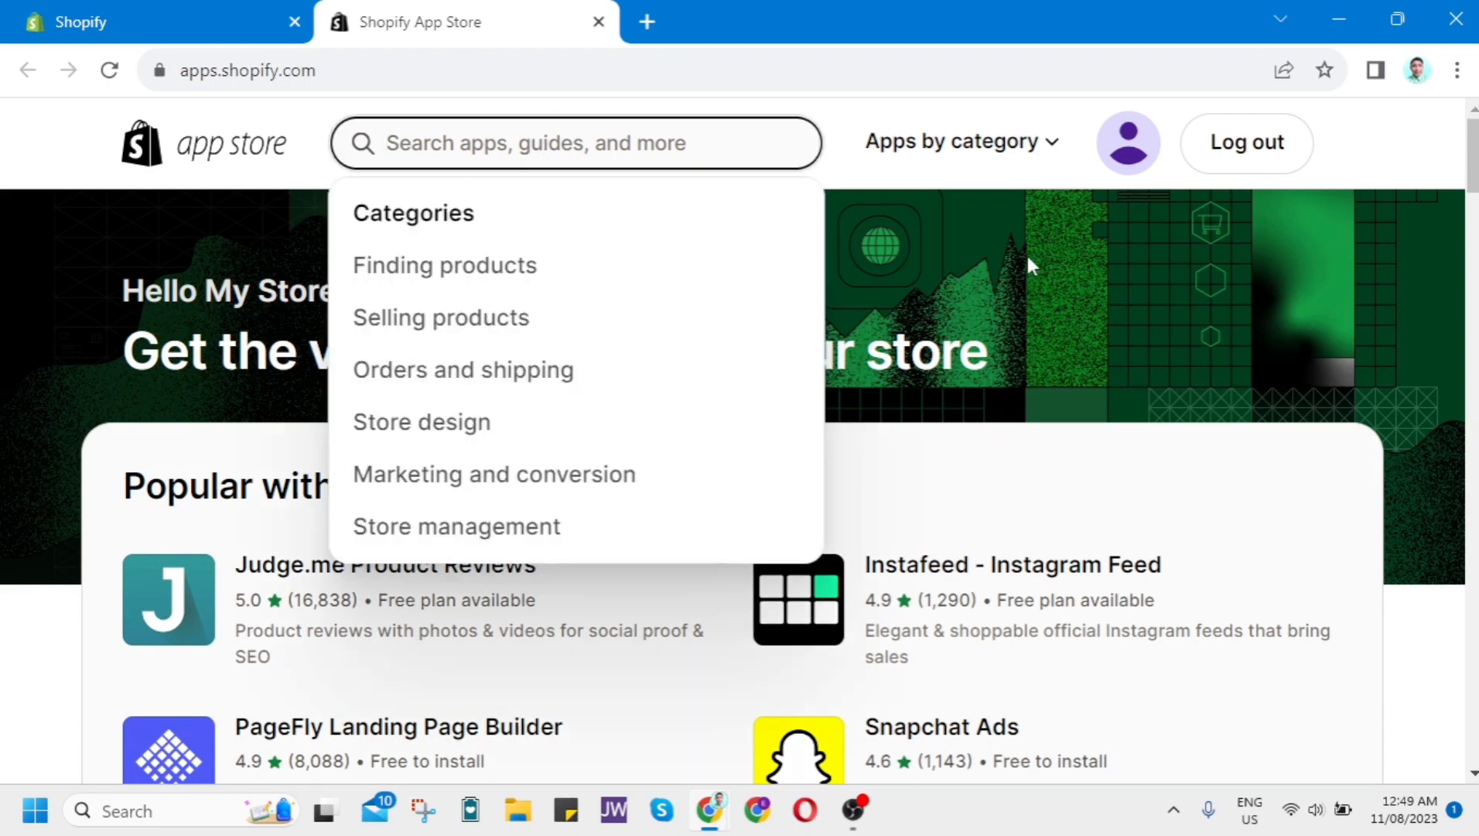
pyautogui.scroll(-3, 1312, 268)
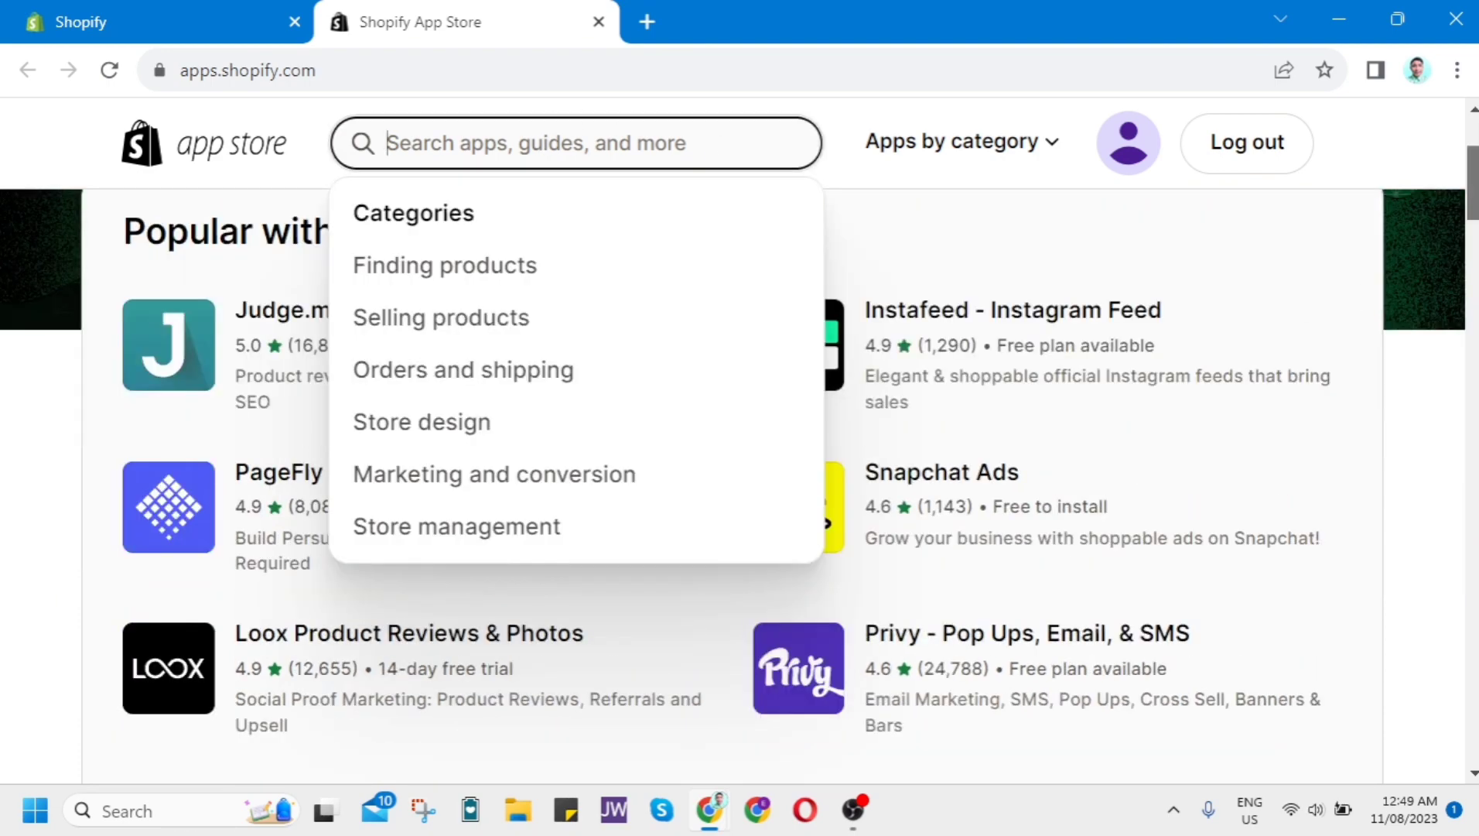
pyautogui.click(950, 248)
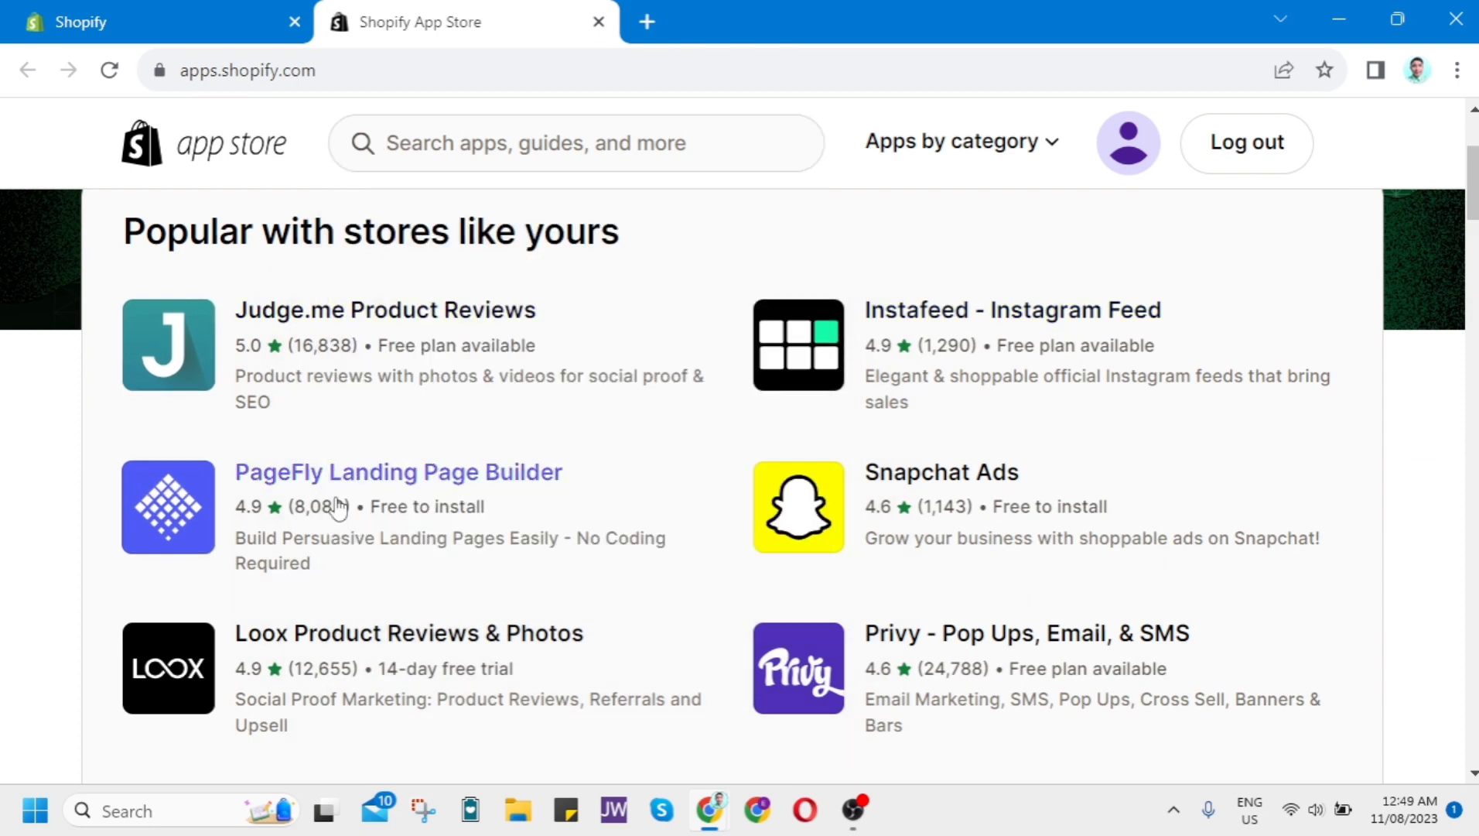
# Step: Install the PageFly Landing Page Builder app on the store and approve its access
pyautogui.click(415, 487)
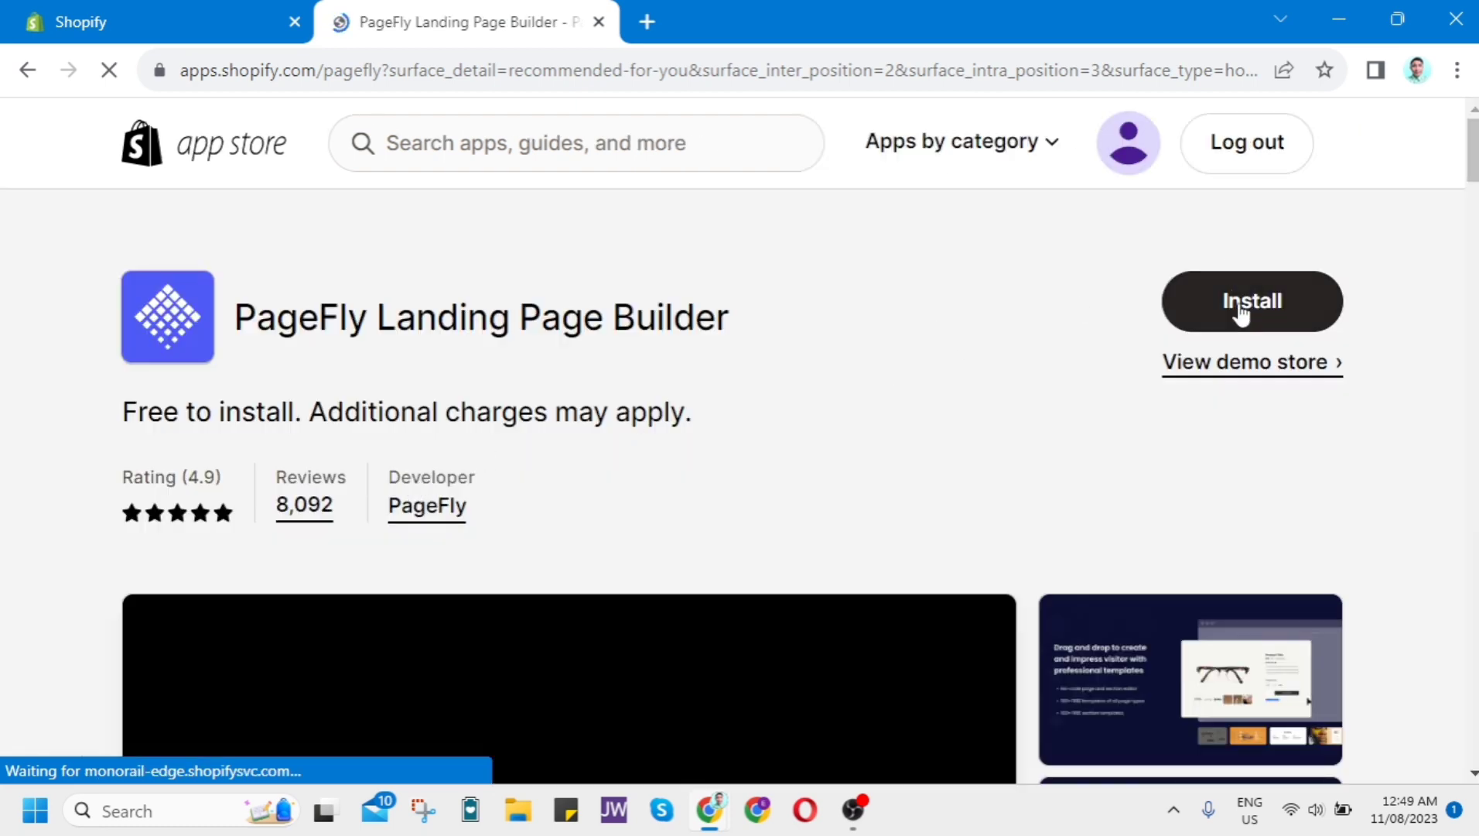
pyautogui.click(1264, 309)
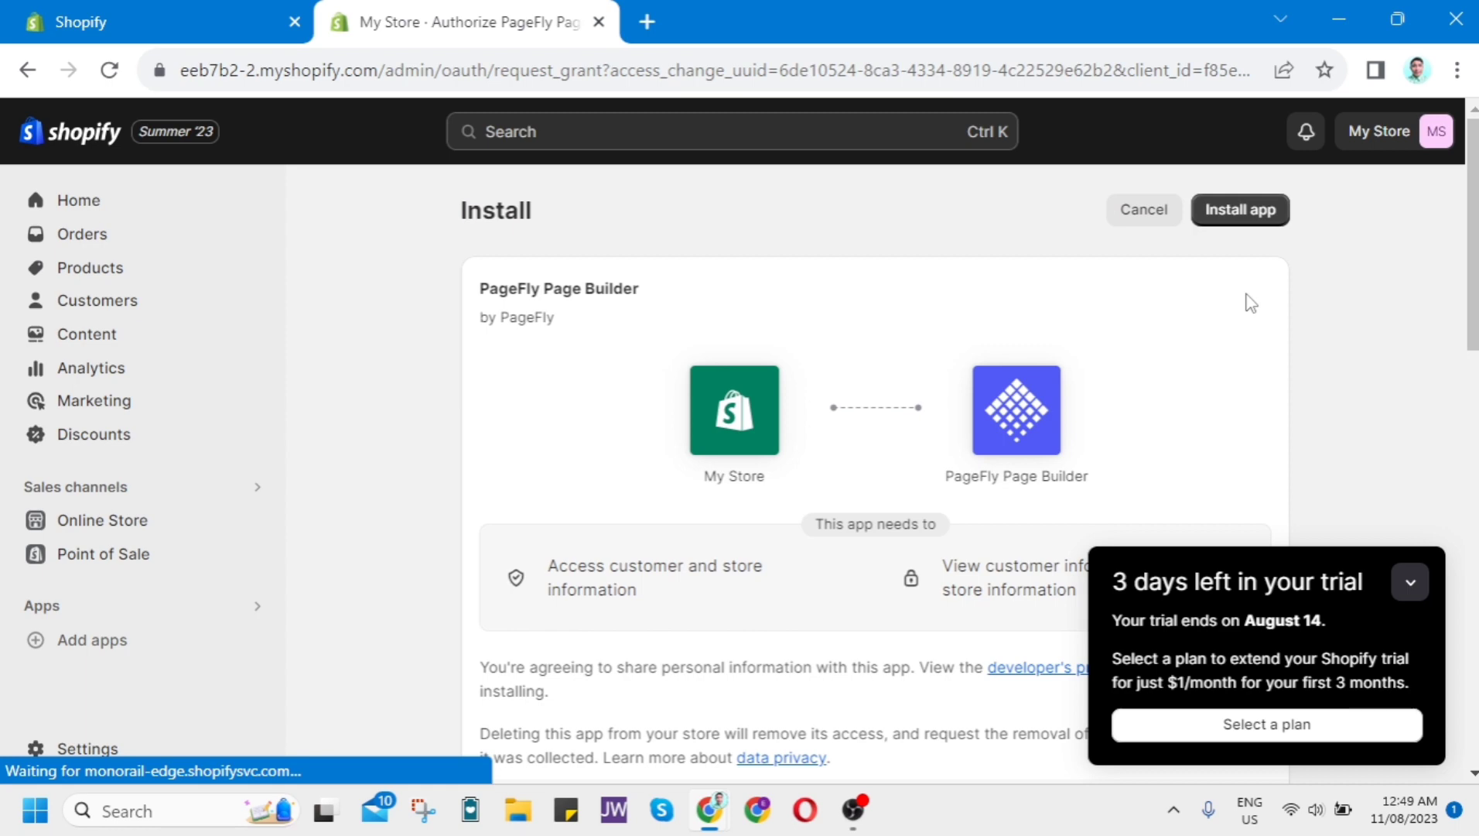
pyautogui.click(1255, 215)
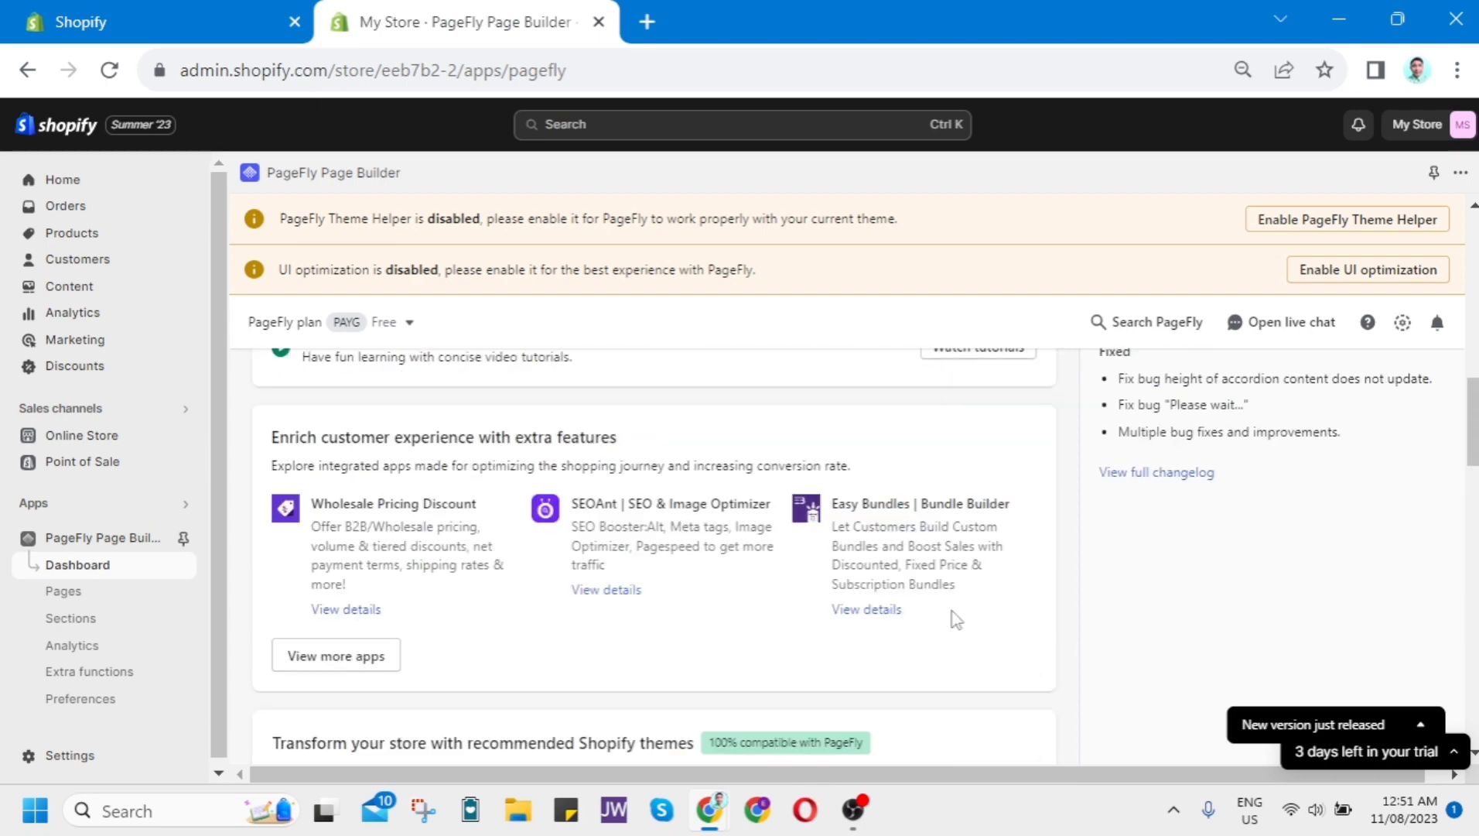
# Step: Start creating a Regular page from a template in PageFly's Pages section
pyautogui.click(65, 601)
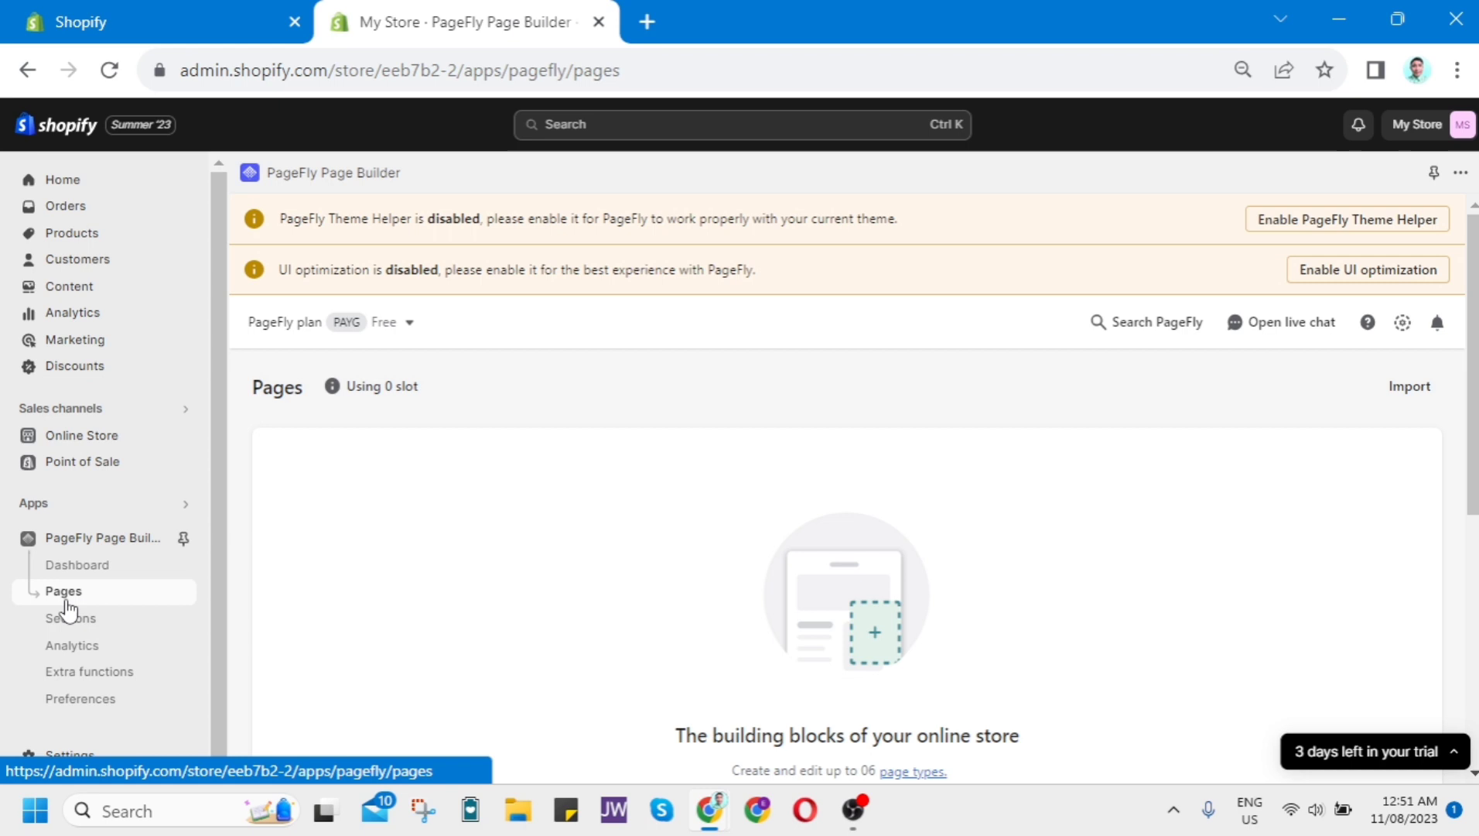
pyautogui.scroll(-3, 1161, 521)
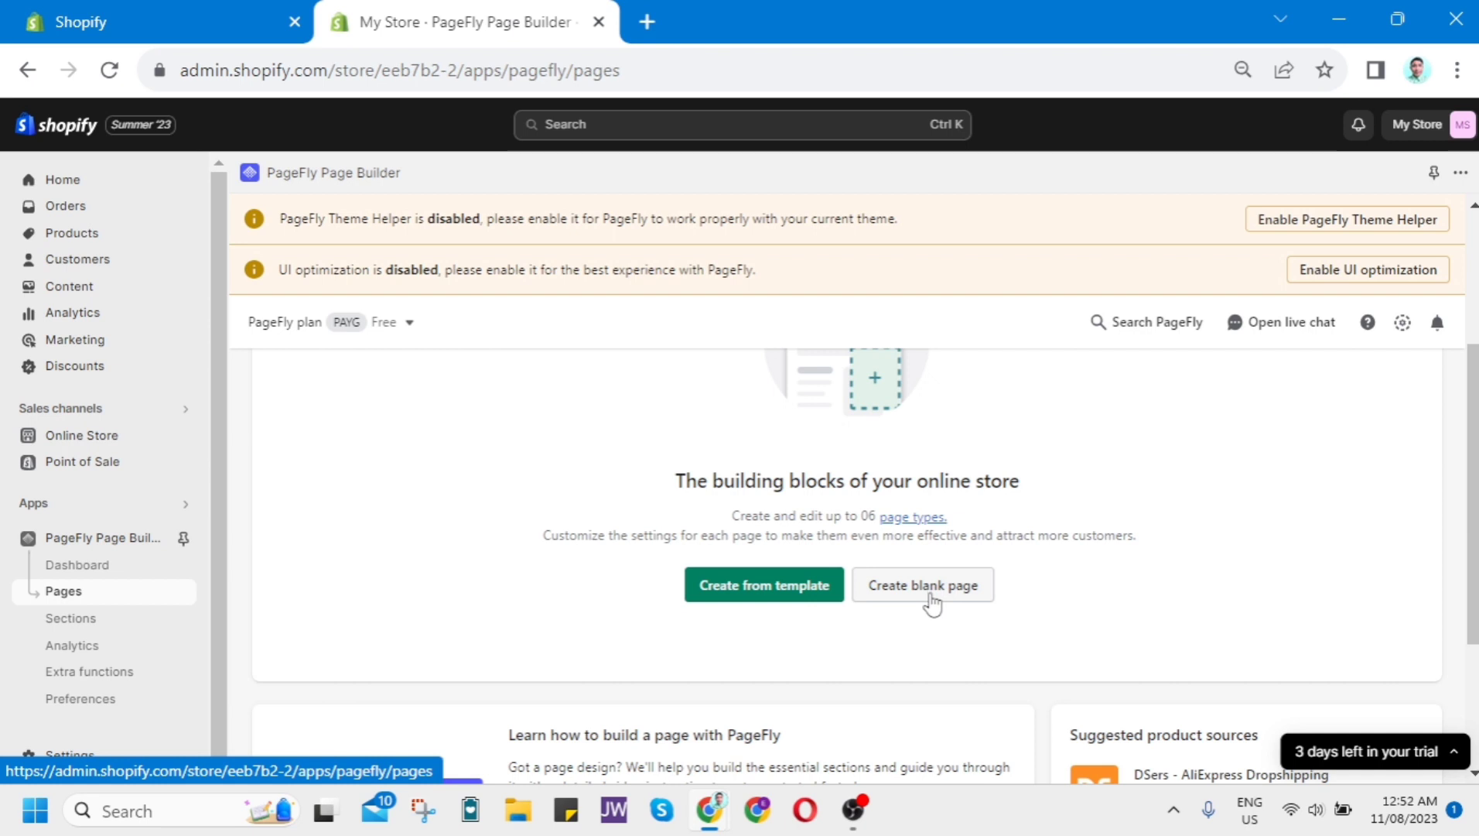
pyautogui.click(783, 596)
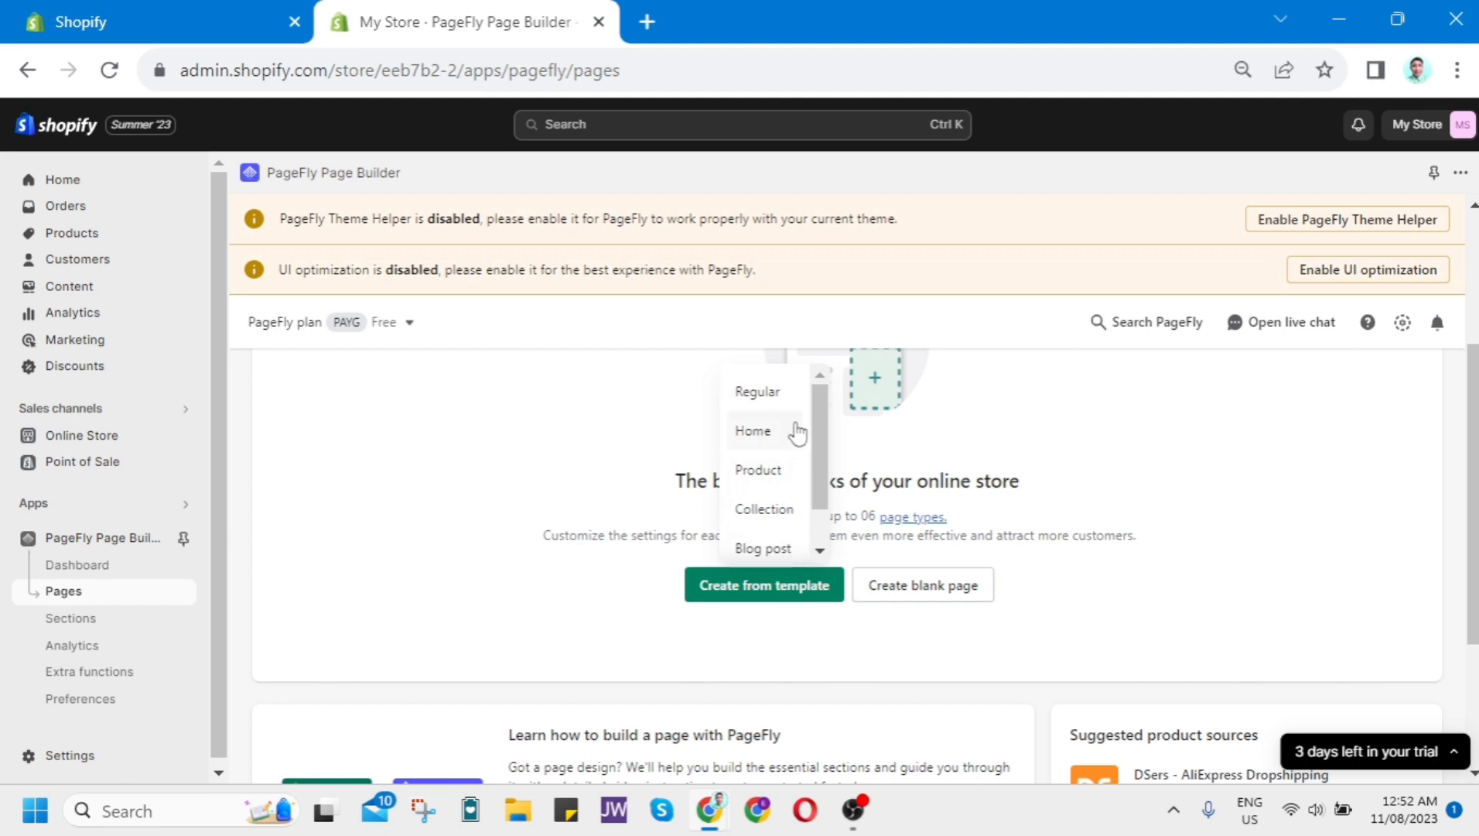
pyautogui.click(784, 403)
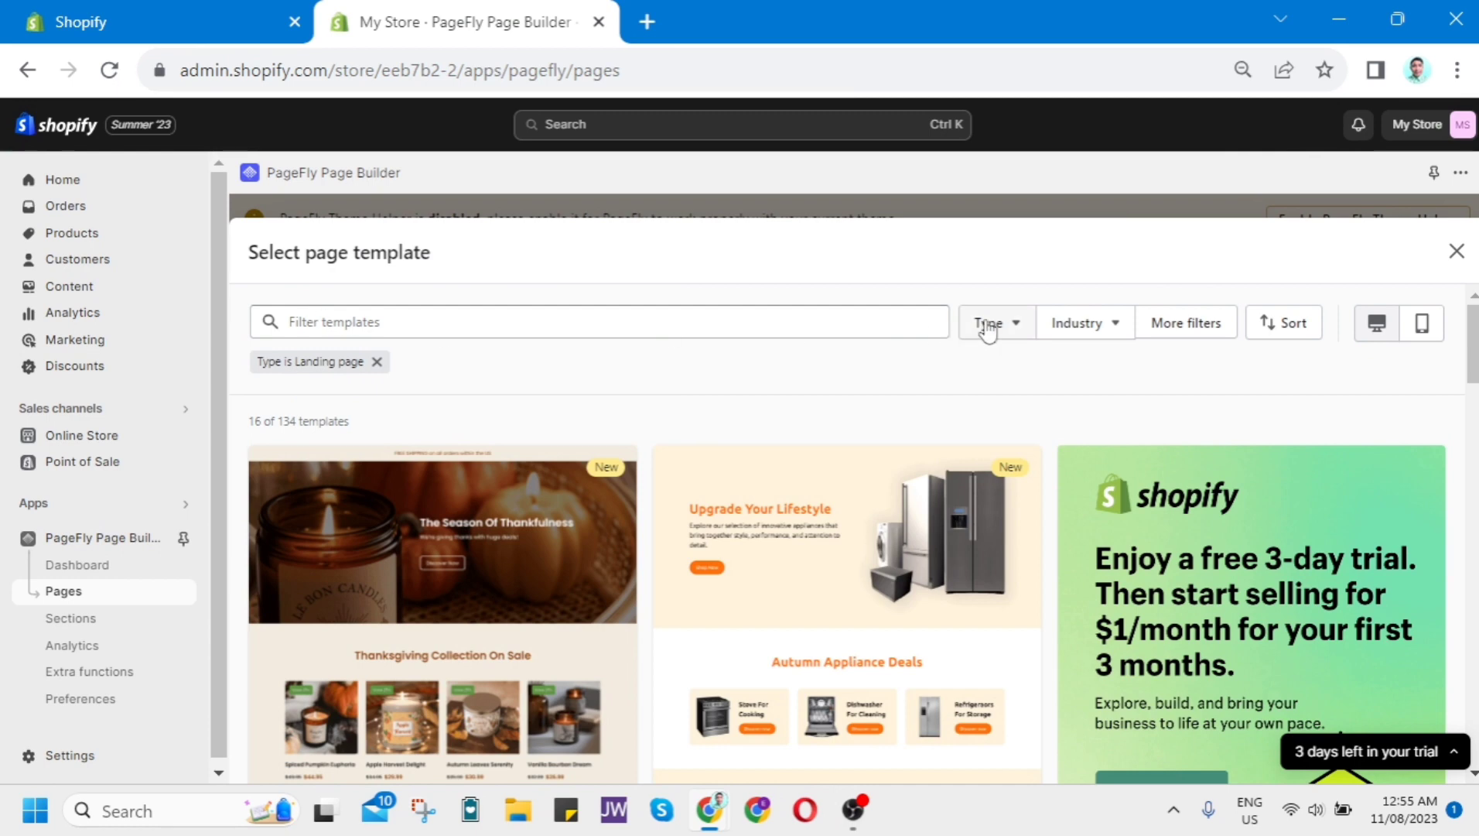
# Step: Clear the Landing page type filter on the page templates and reapply it
pyautogui.click(986, 326)
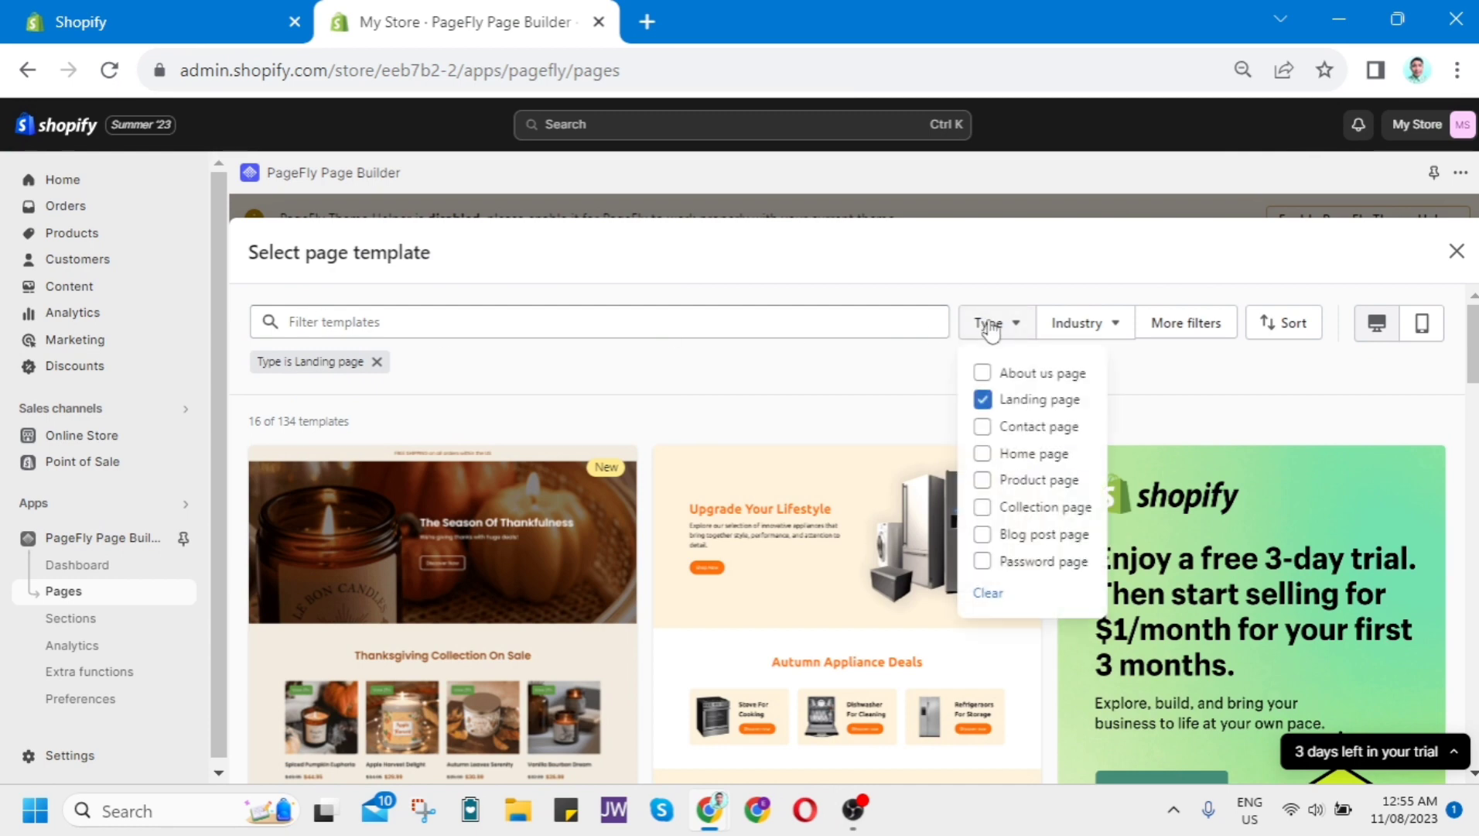
pyautogui.click(987, 402)
pyautogui.click(984, 404)
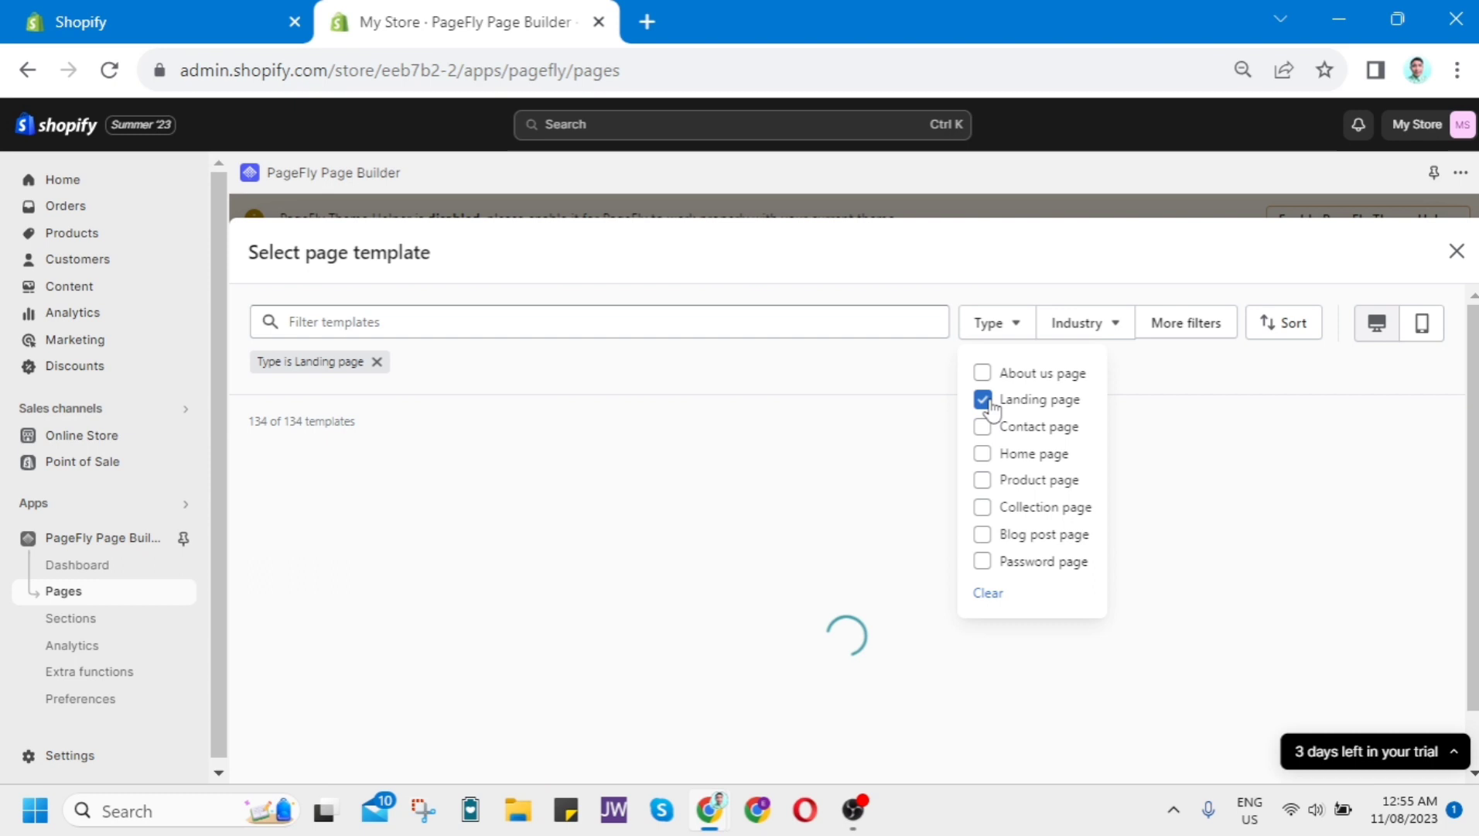
pyautogui.click(712, 374)
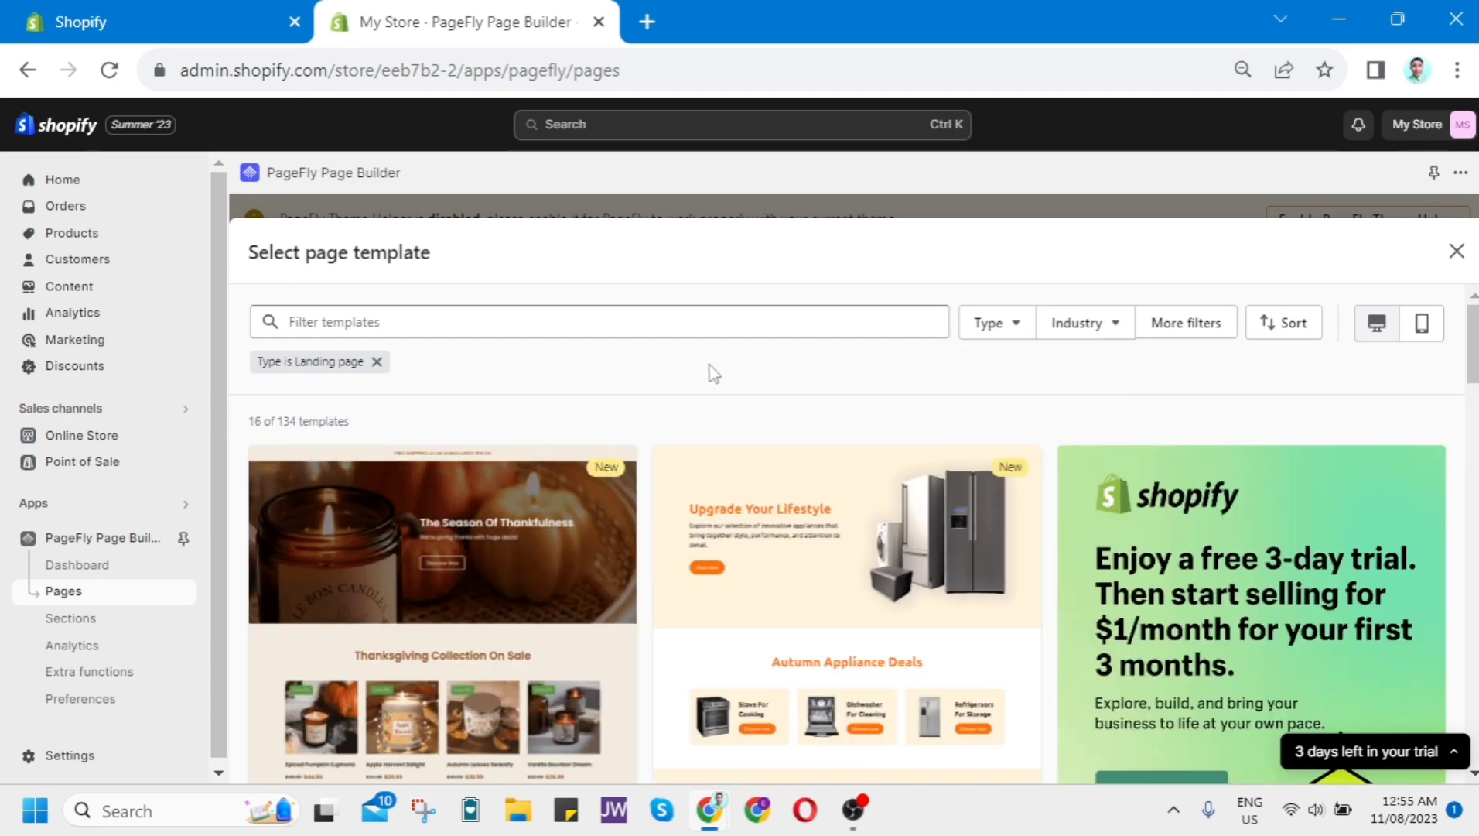
# Step: Select the appliance landing page template featuring Autumn Appliance Deals and accept all cookies in the page editor
pyautogui.scroll(-2, 768, 390)
pyautogui.moveTo(822, 429)
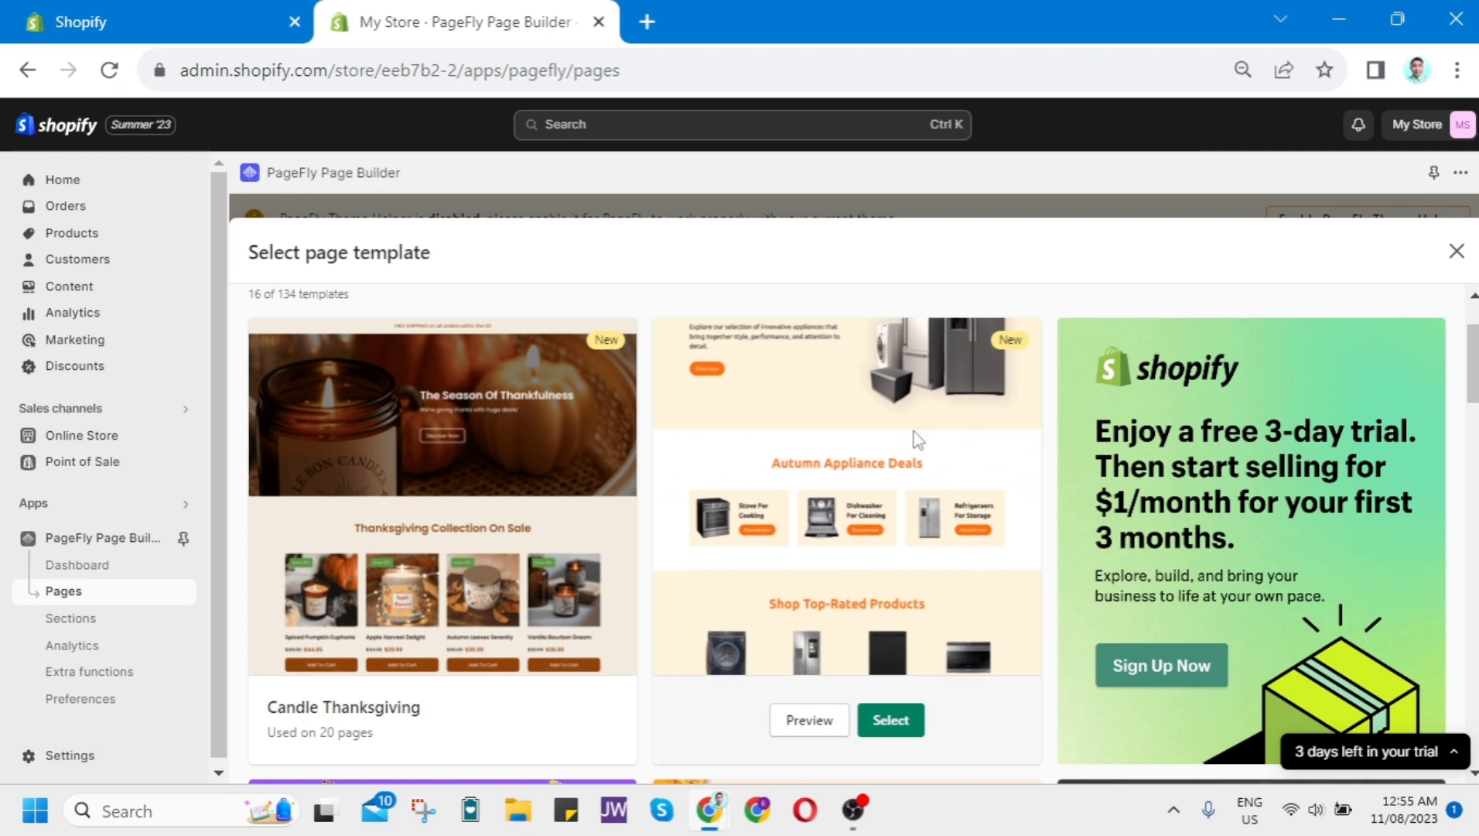
pyautogui.scroll(-4, 944, 519)
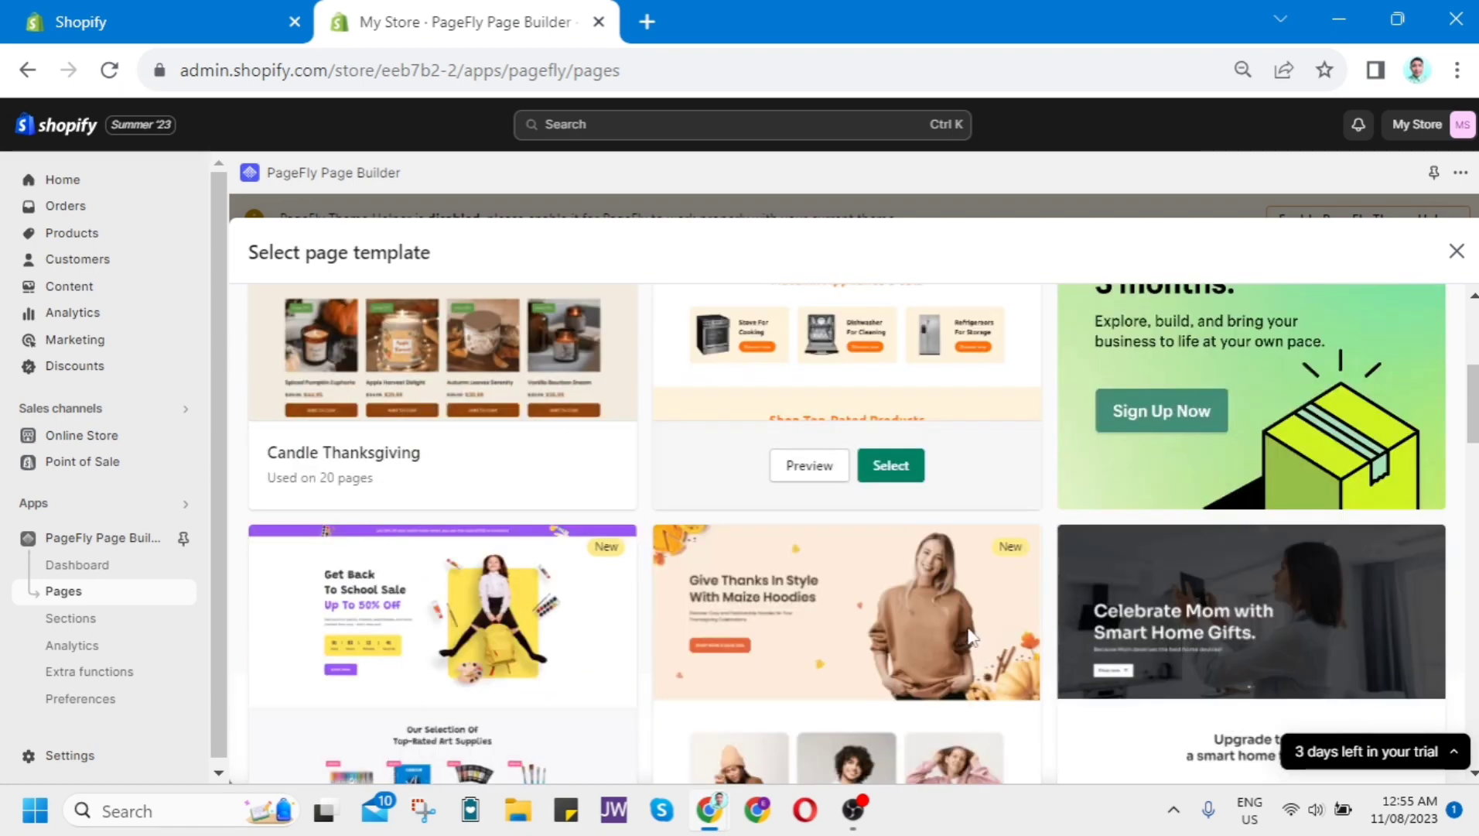
pyautogui.scroll(4, 965, 531)
pyautogui.click(883, 727)
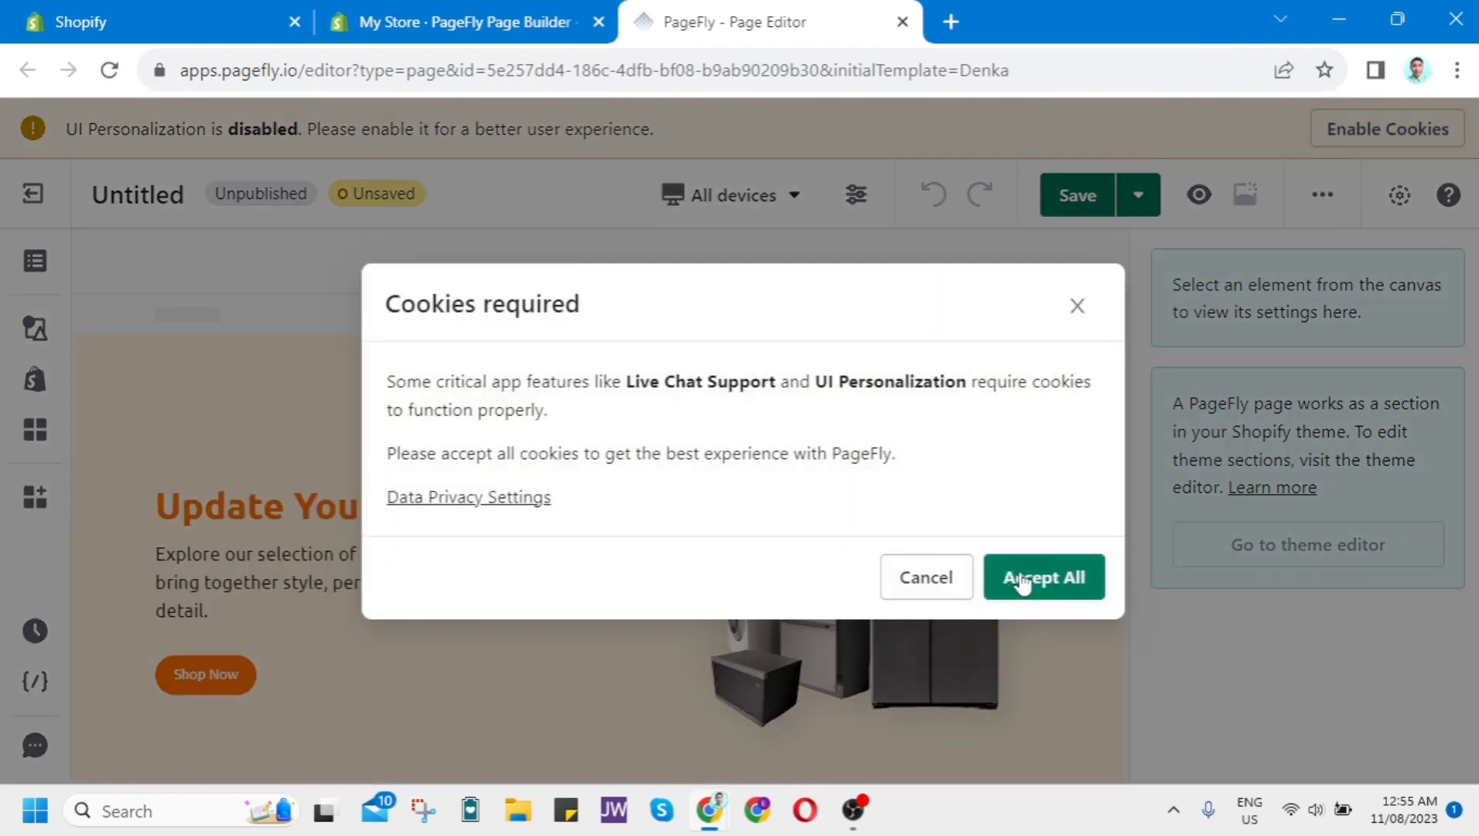
pyautogui.click(1024, 579)
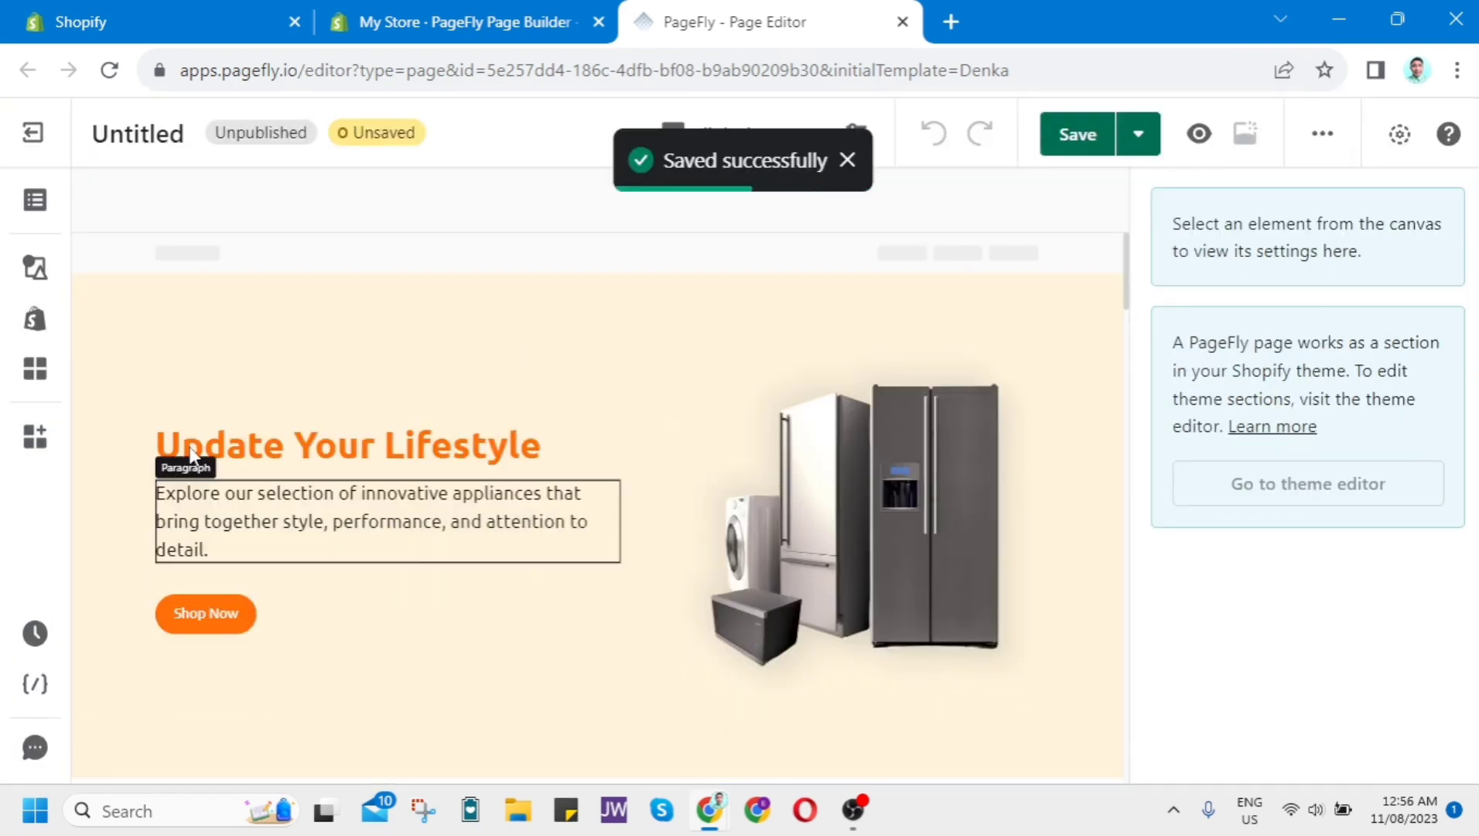
# Step: Review the template's sections from the hero banner down to the Join Our Community form and back
pyautogui.scroll(-14, 467, 532)
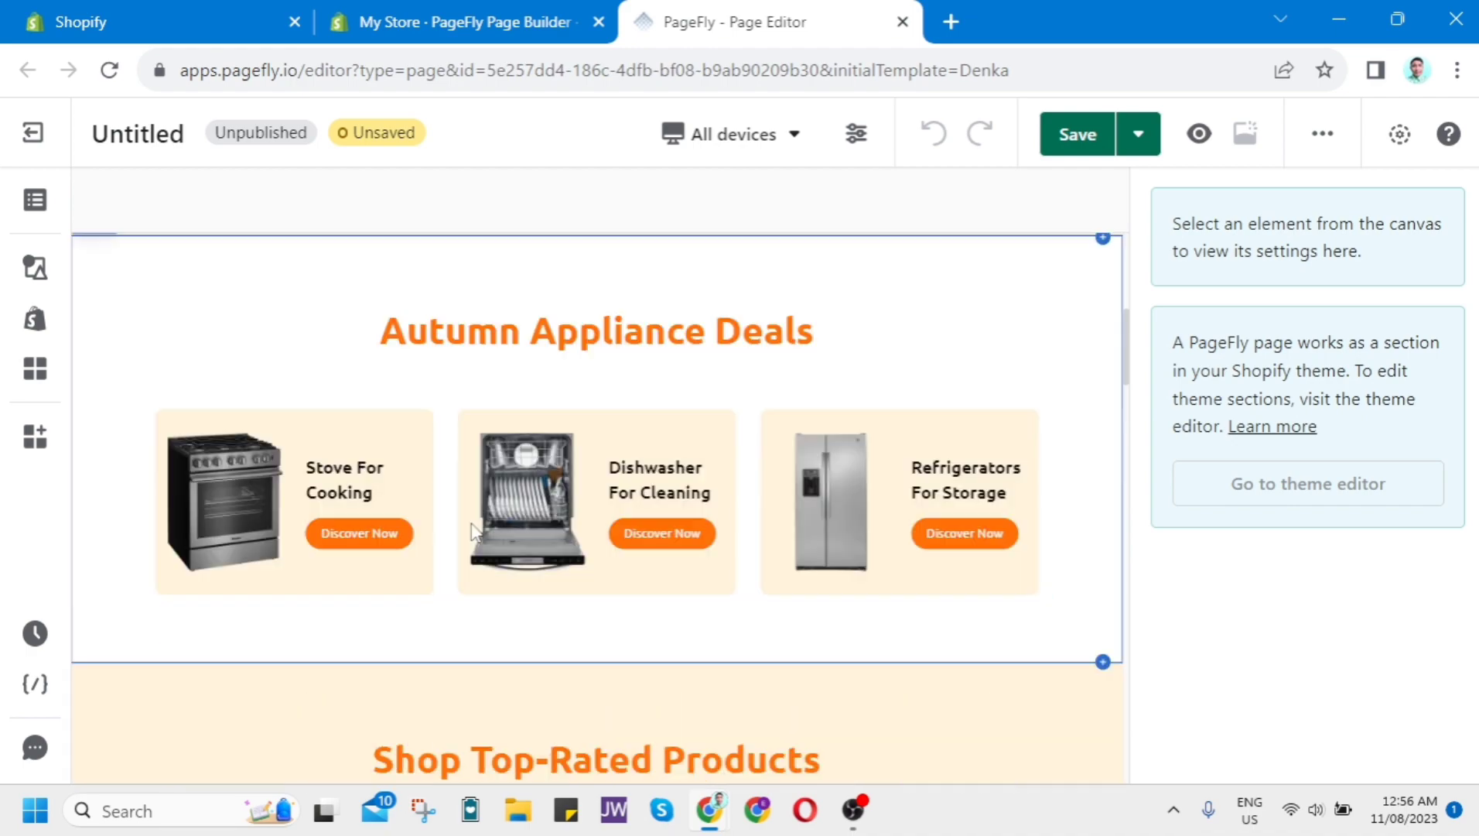
pyautogui.scroll(-15, 473, 521)
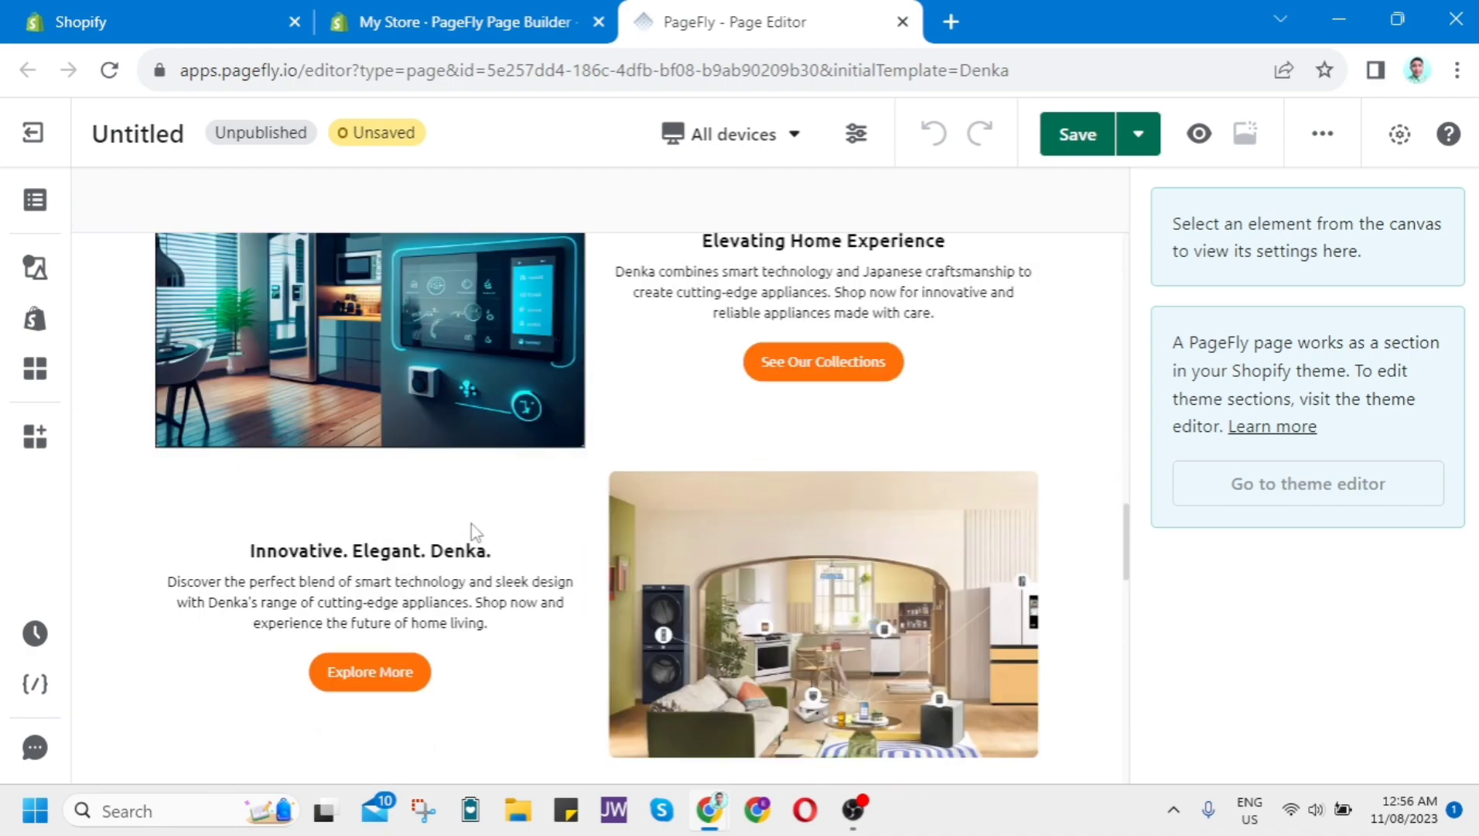
pyautogui.scroll(-8, 472, 524)
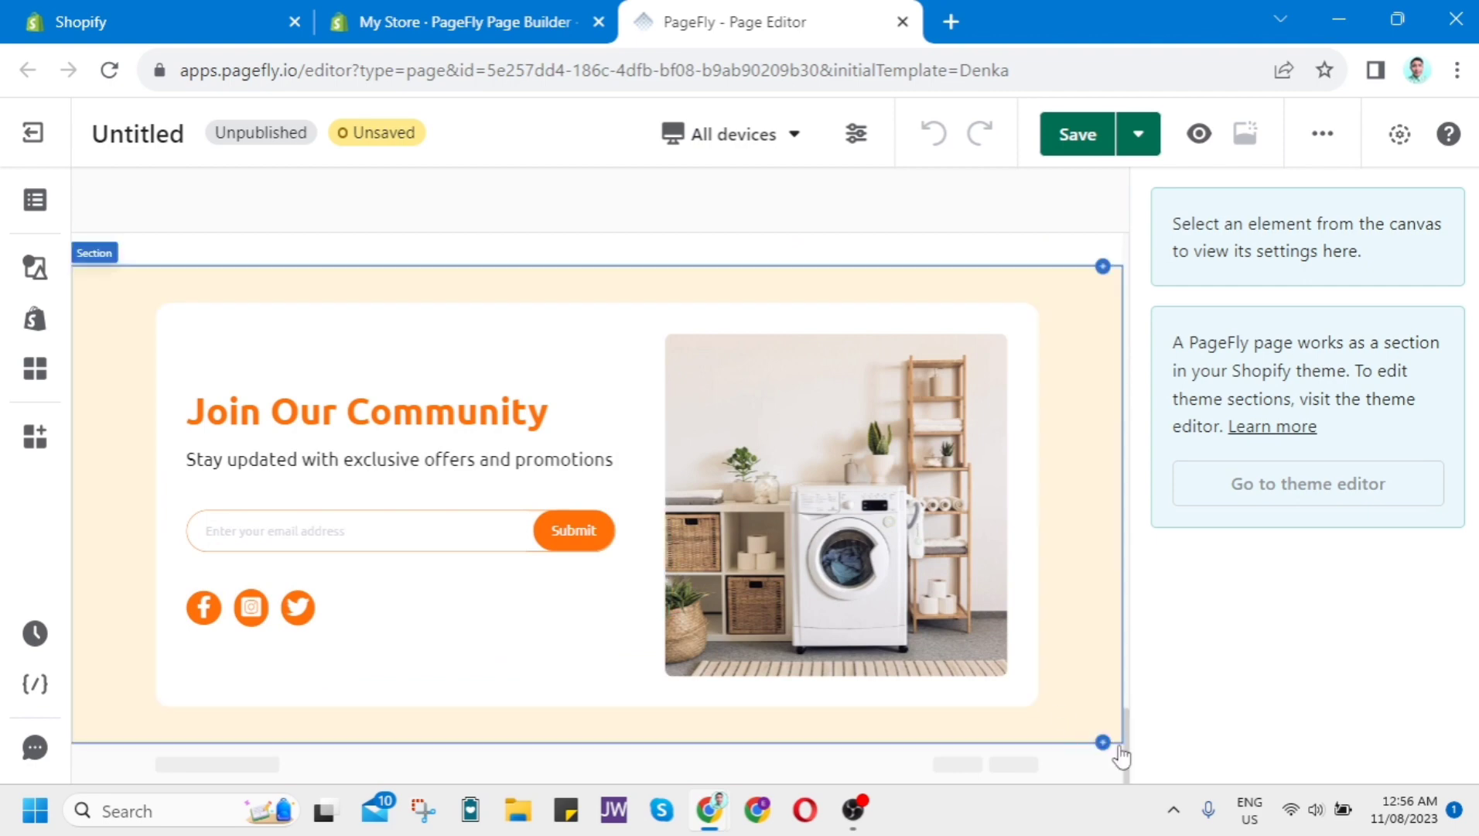
pyautogui.scroll(10, 1122, 743)
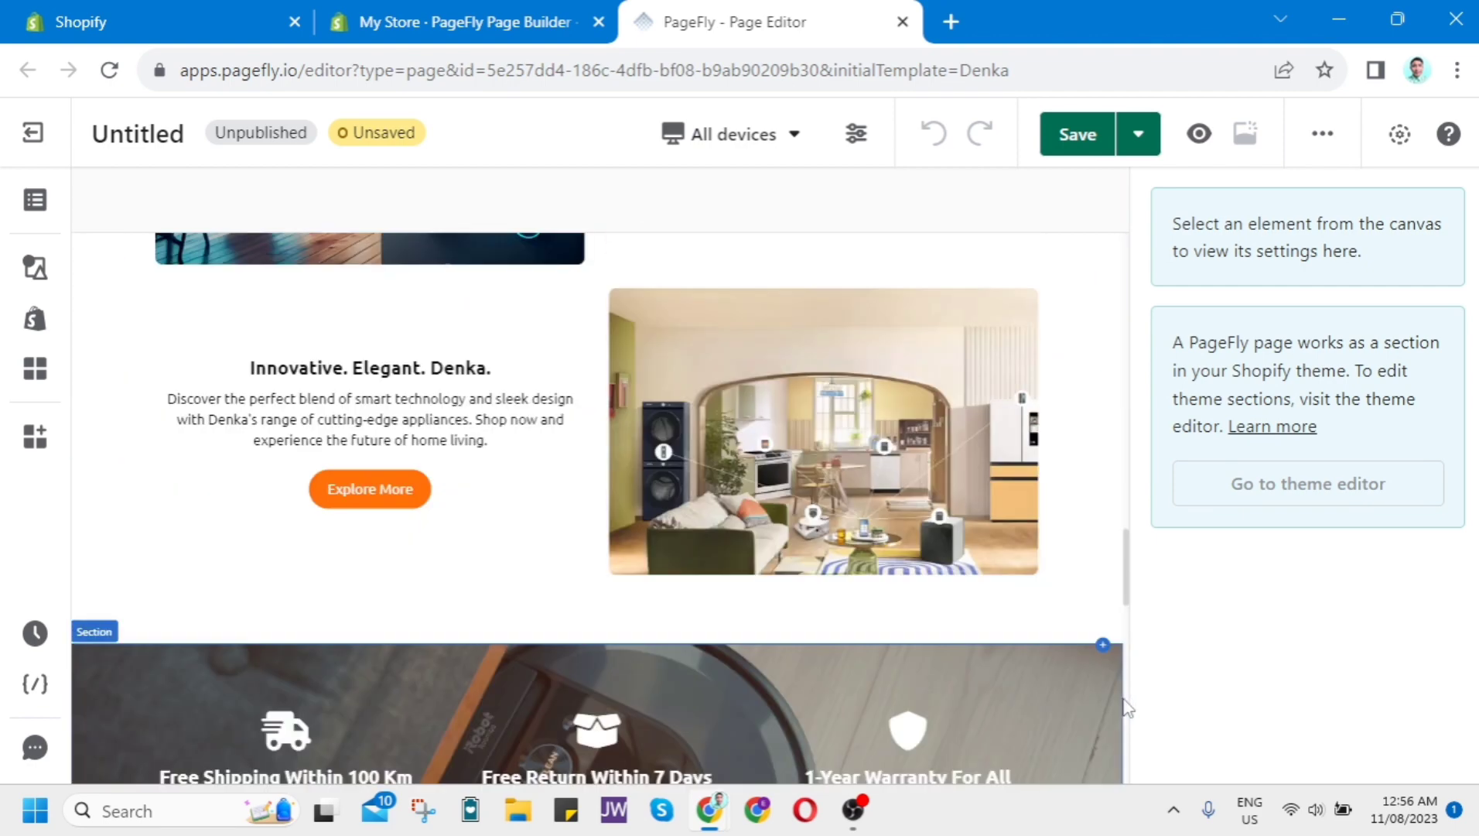
pyautogui.scroll(5, 1125, 706)
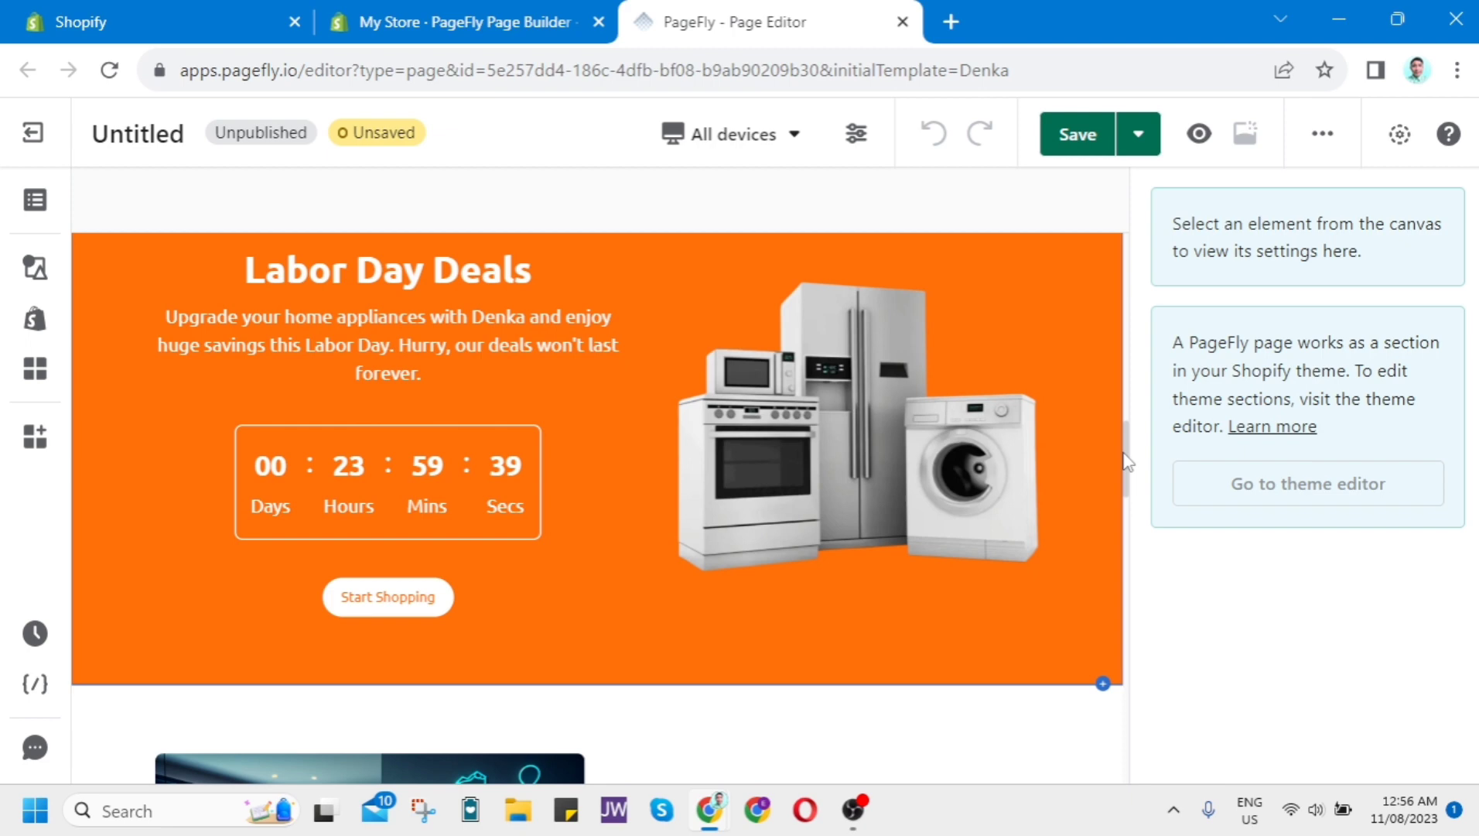
pyautogui.scroll(5, 1122, 457)
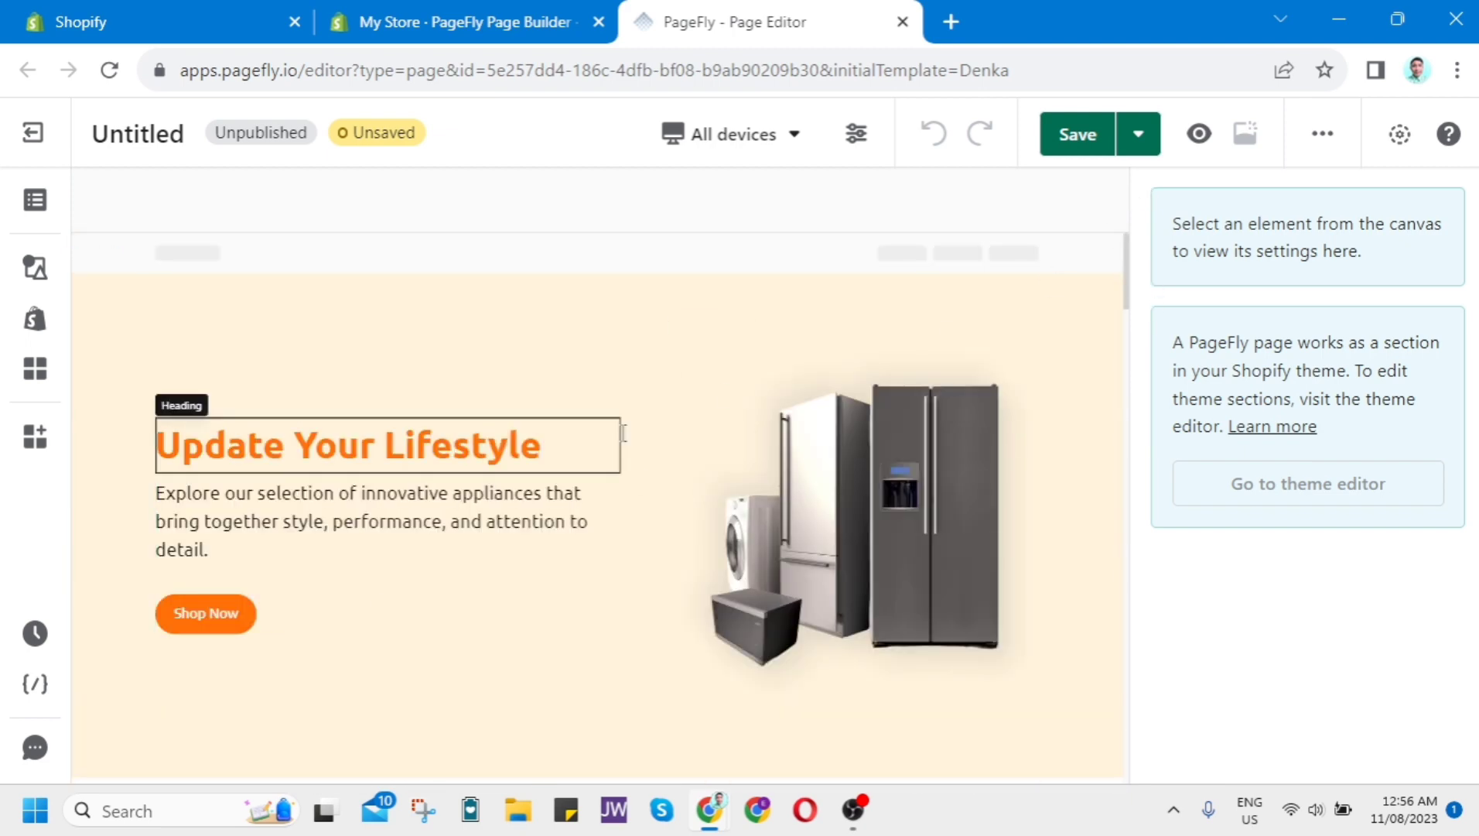
# Step: Examine the hero section's background, border and display styling options, including the background image picker
pyautogui.click(746, 346)
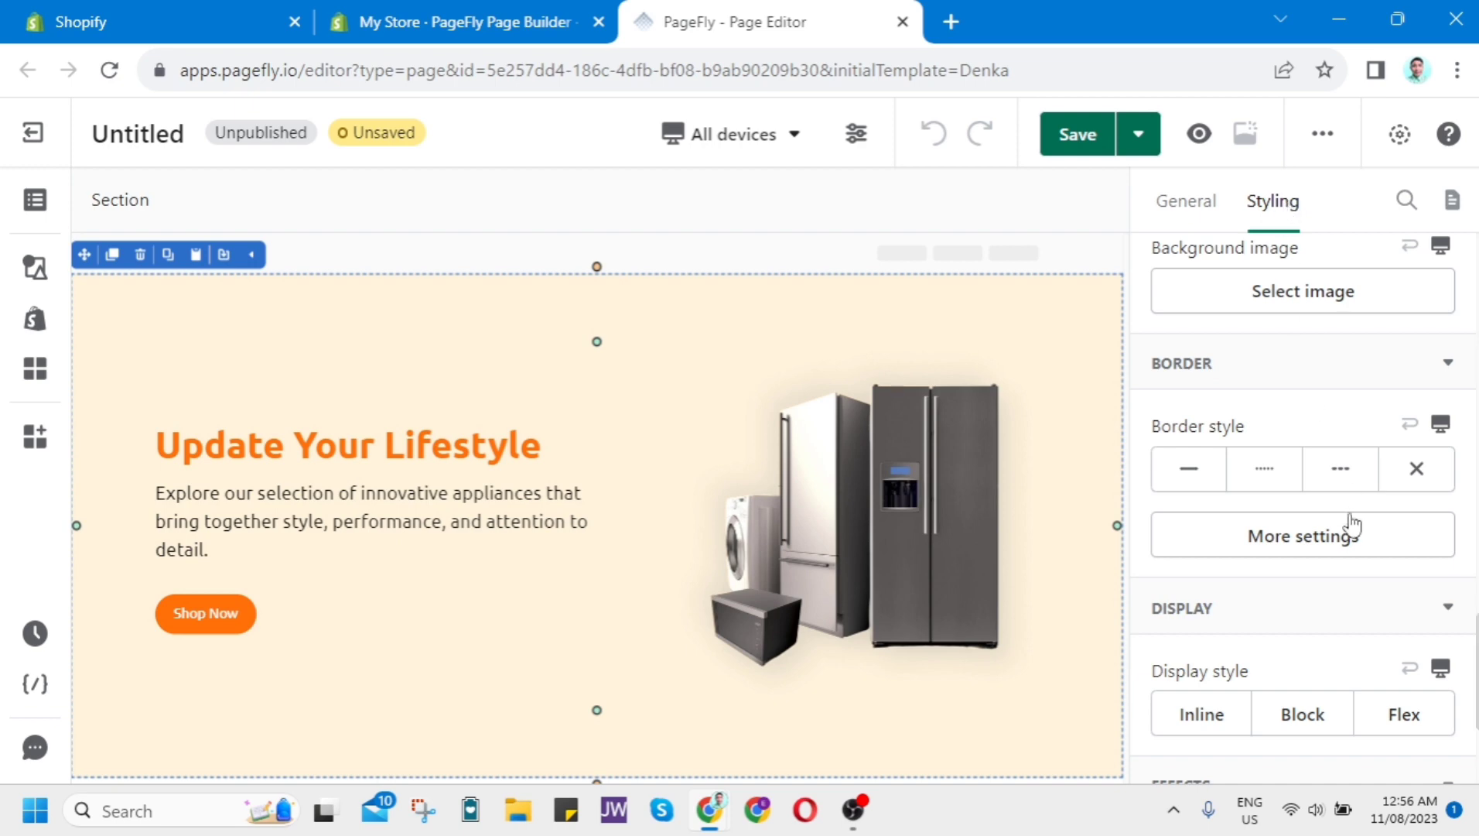
pyautogui.scroll(-3, 1354, 534)
pyautogui.scroll(6, 1370, 611)
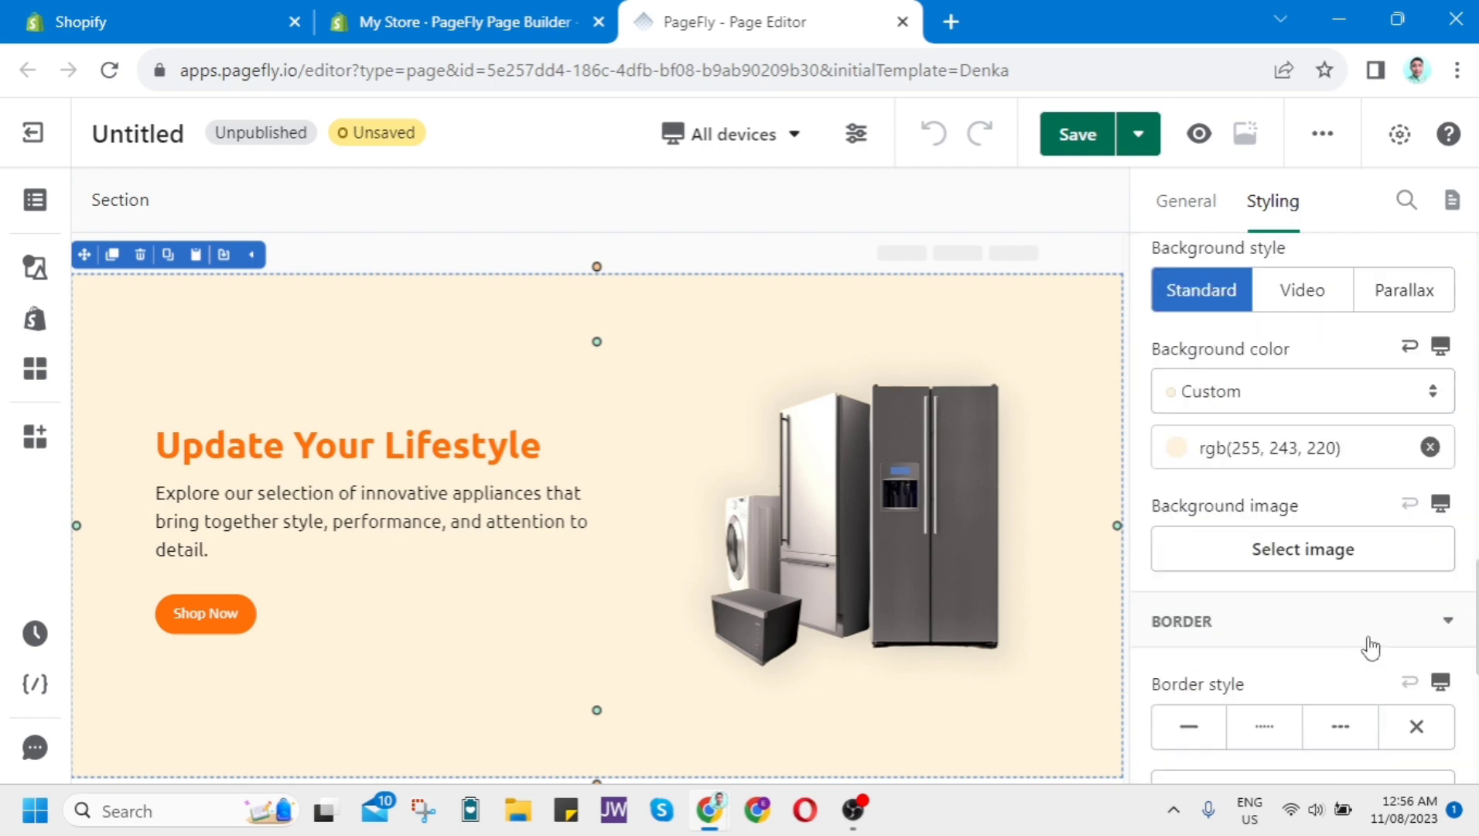
pyautogui.scroll(-2, 1372, 646)
pyautogui.scroll(5, 1372, 648)
pyautogui.scroll(-3, 1368, 649)
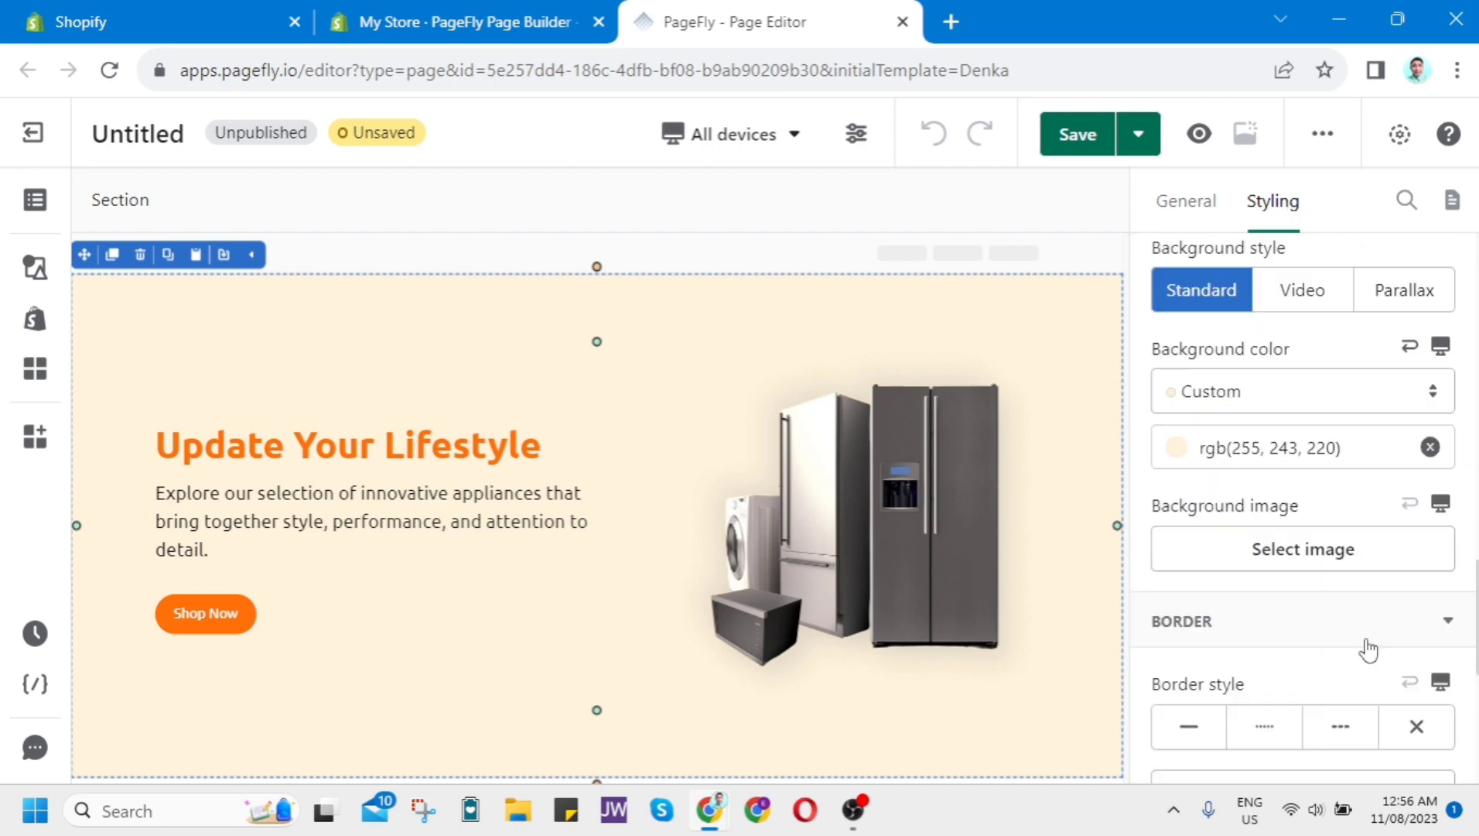
pyautogui.click(1314, 574)
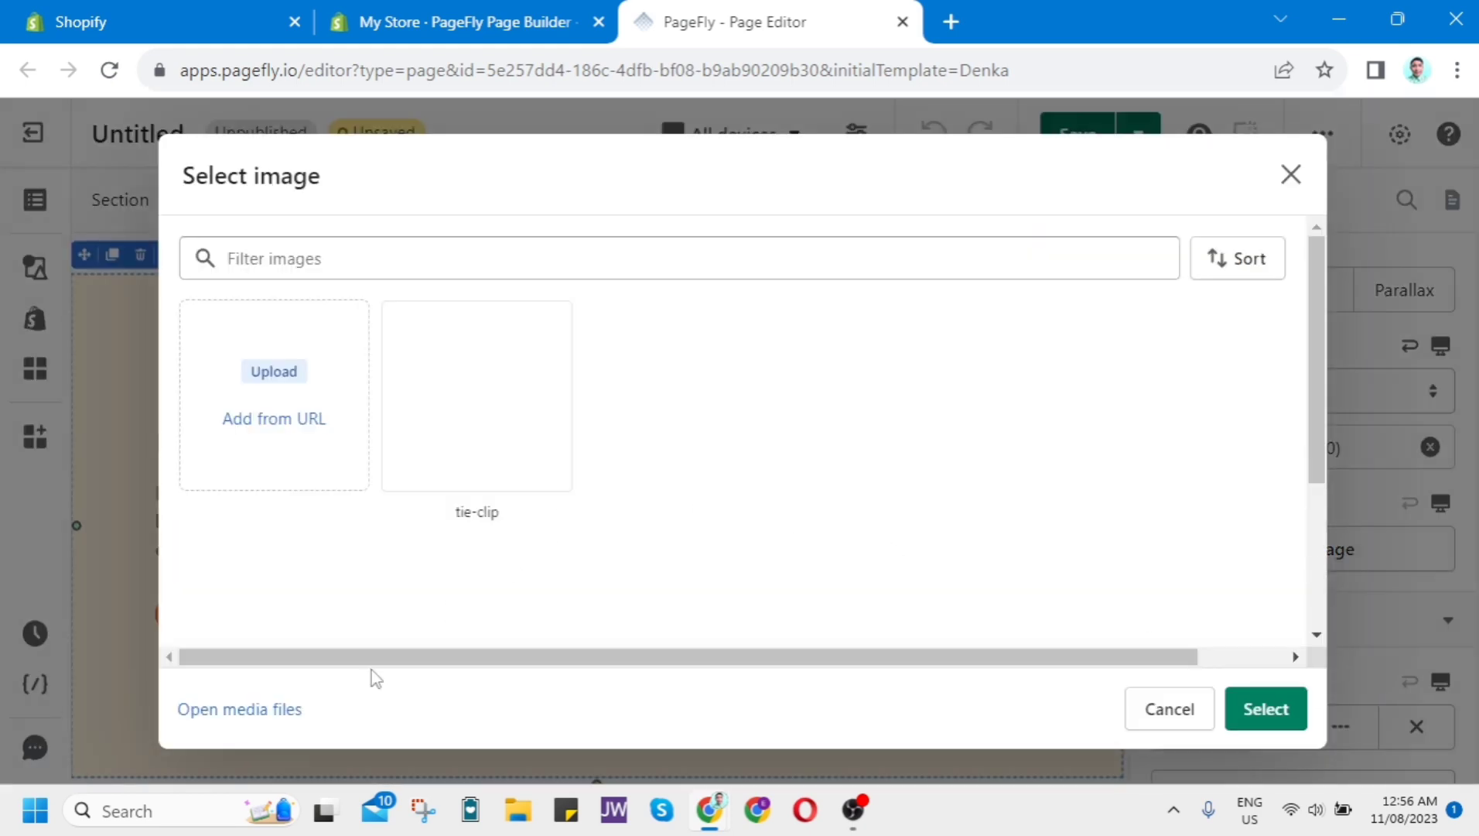
pyautogui.click(1296, 173)
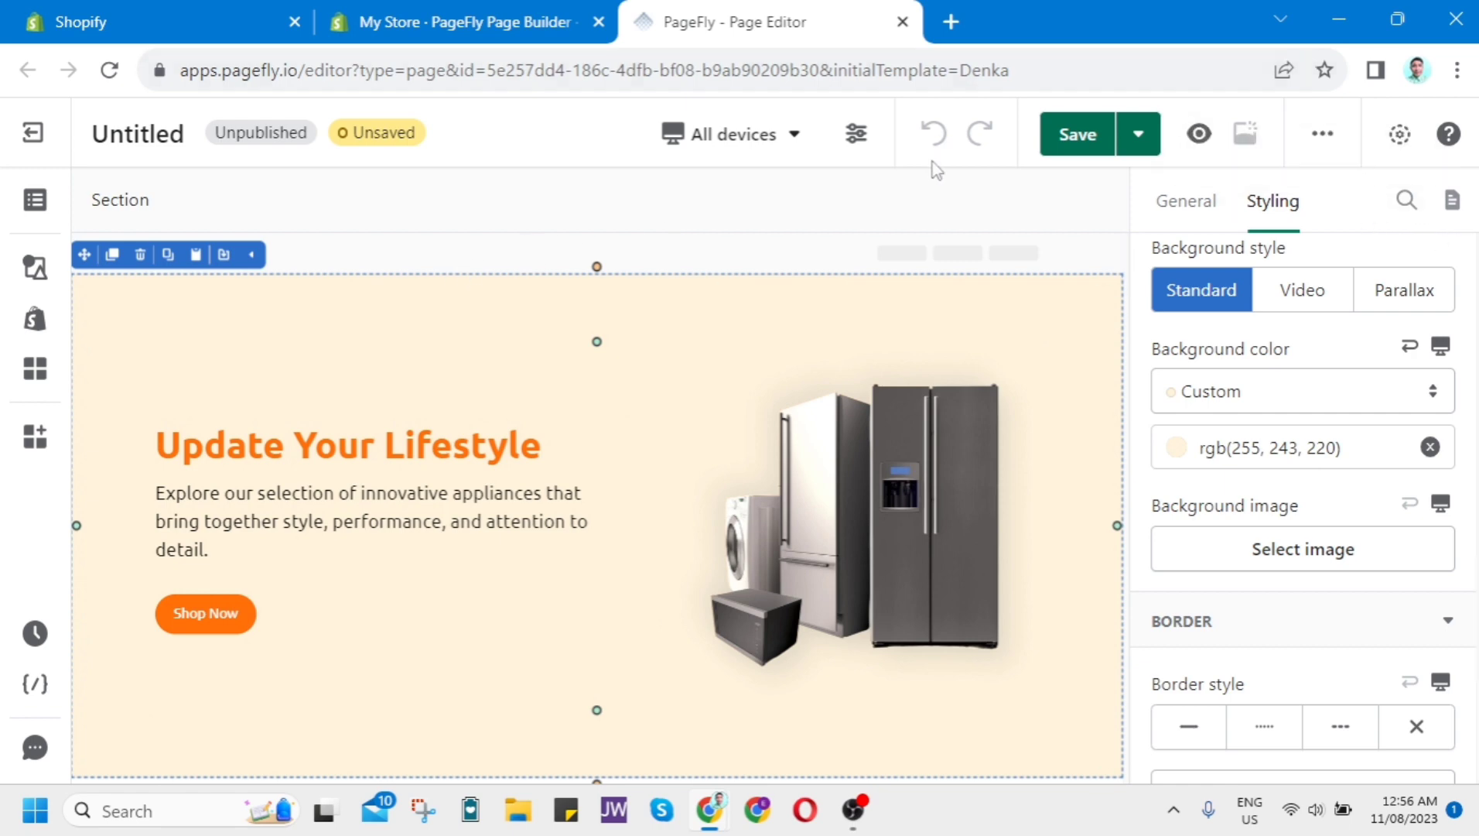
# Step: Save the page under the title Sample and turn off further save reminders
pyautogui.click(1067, 146)
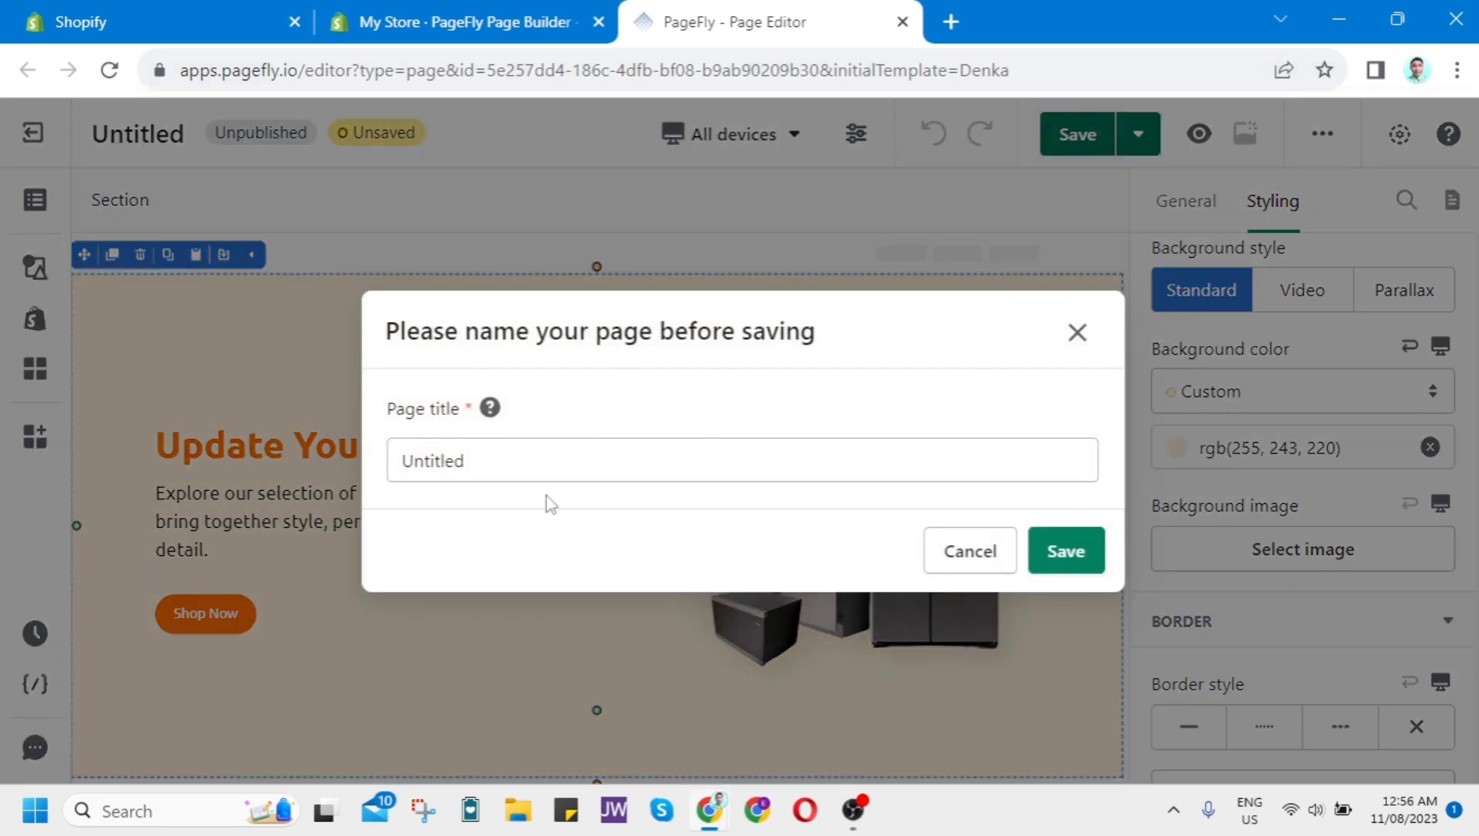
pyautogui.click(552, 463)
pyautogui.moveTo(527, 464); pyautogui.dragTo(327, 457)
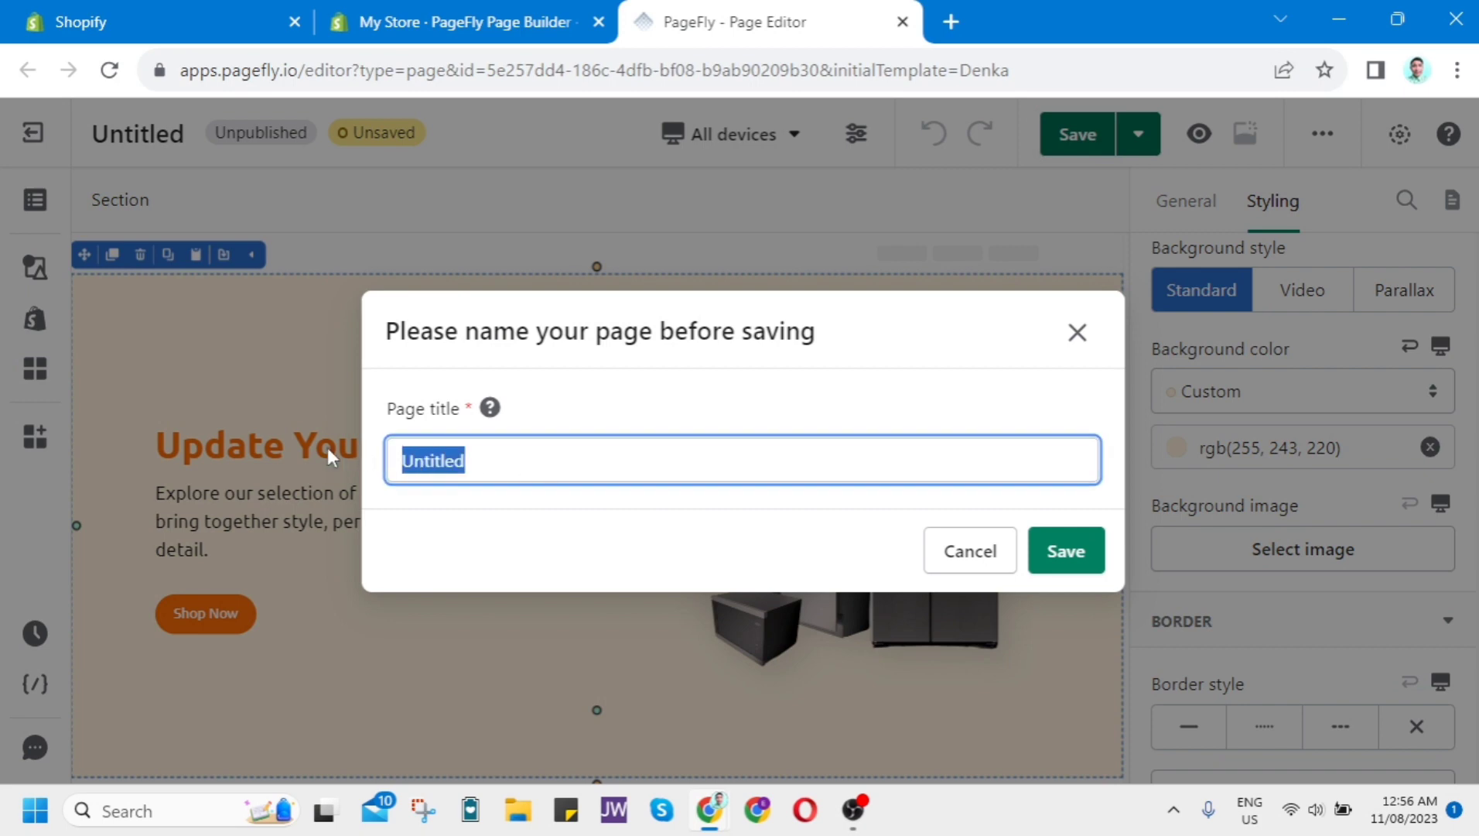
pyautogui.write('Sample')
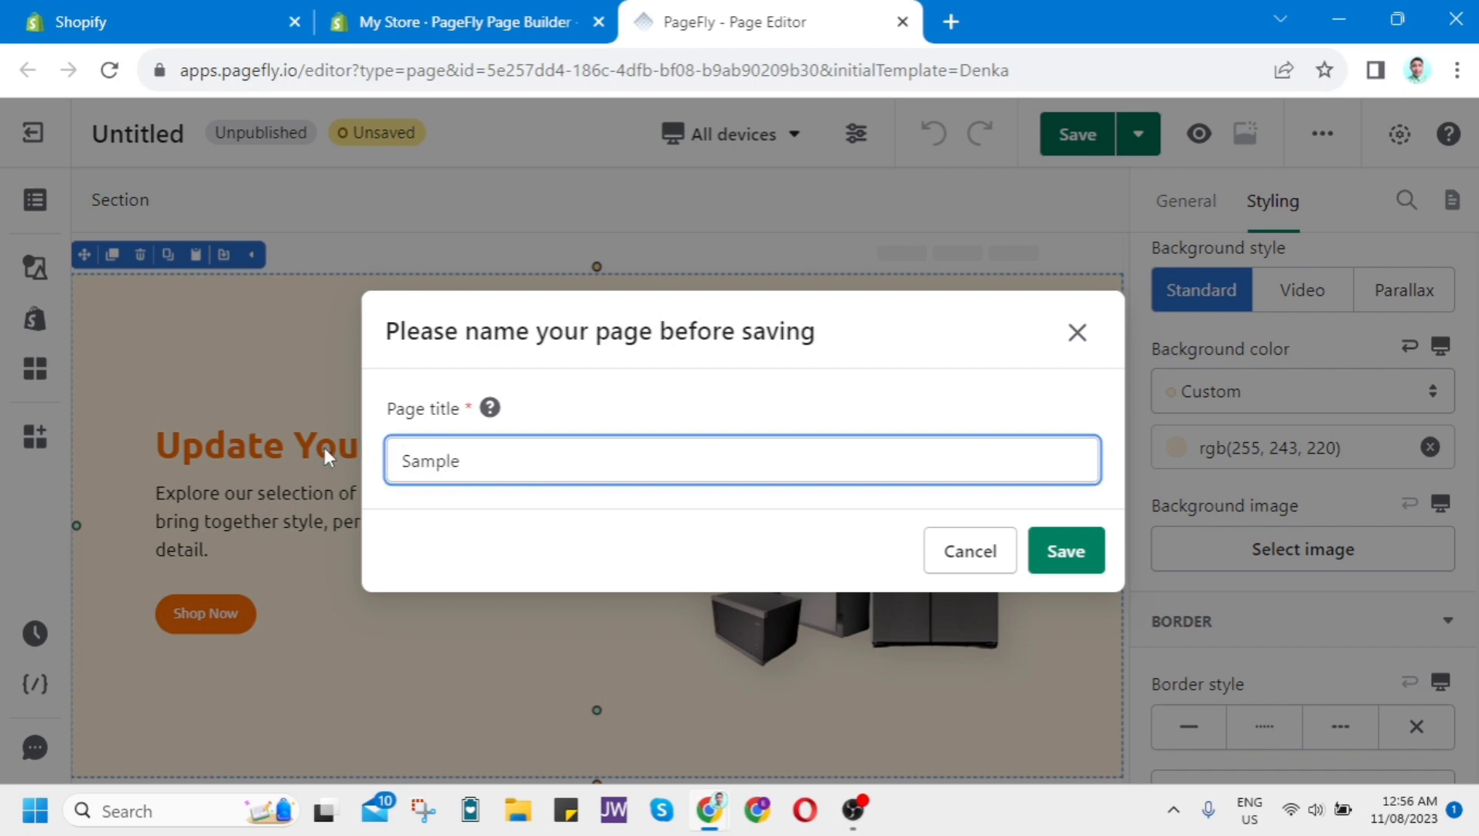
pyautogui.click(1066, 551)
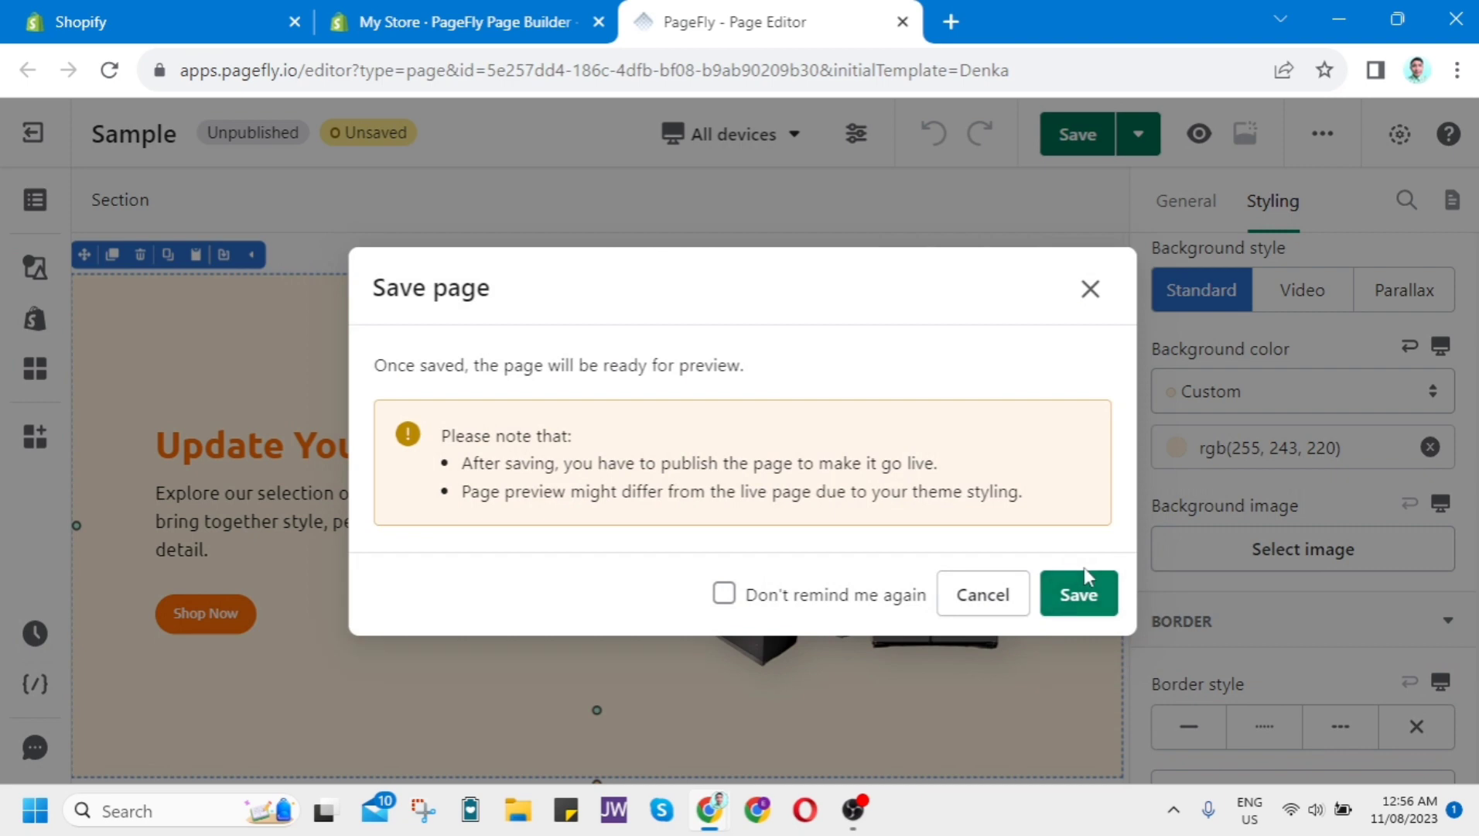
pyautogui.click(823, 598)
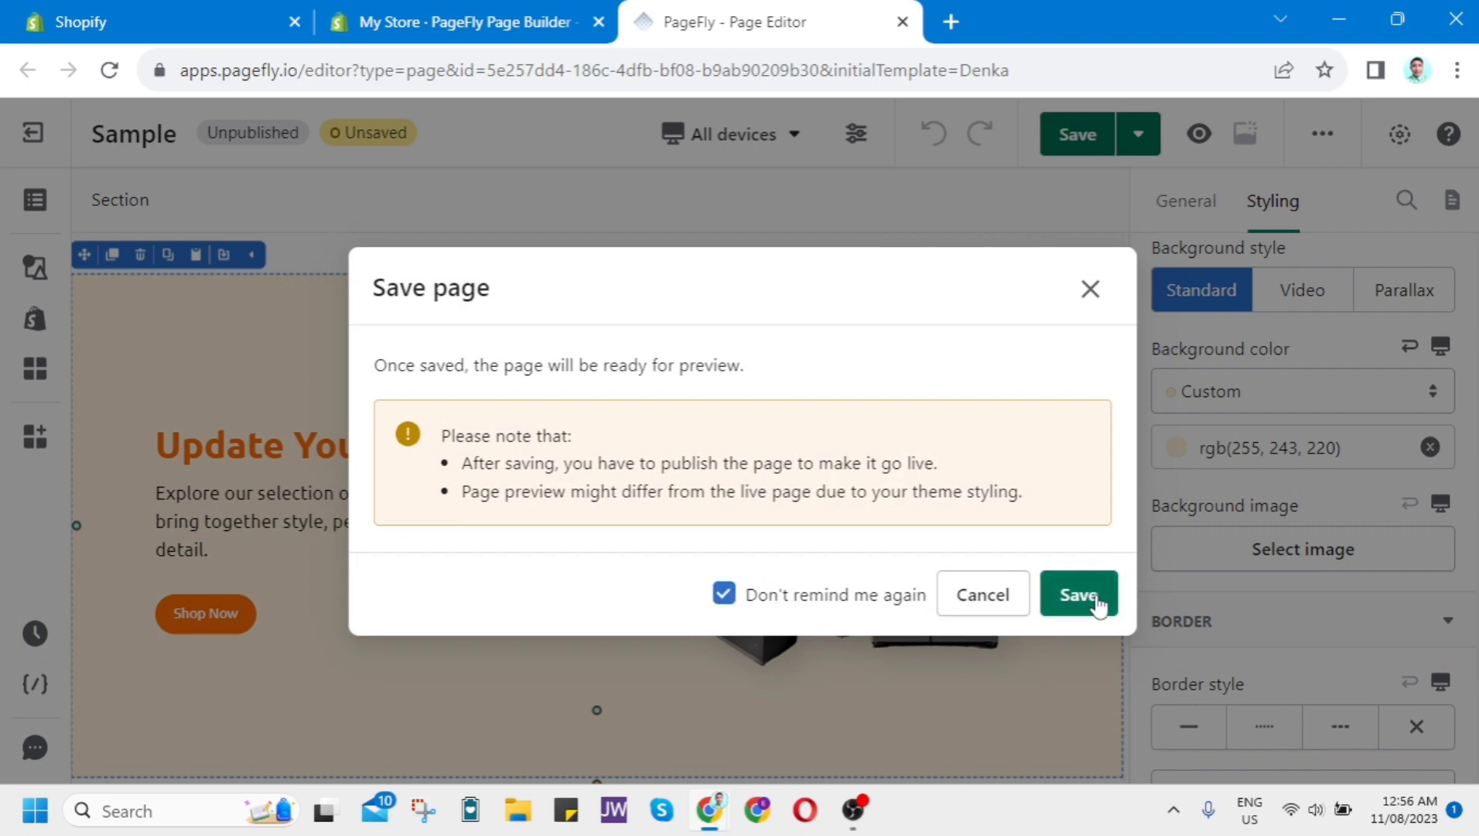
pyautogui.click(1091, 602)
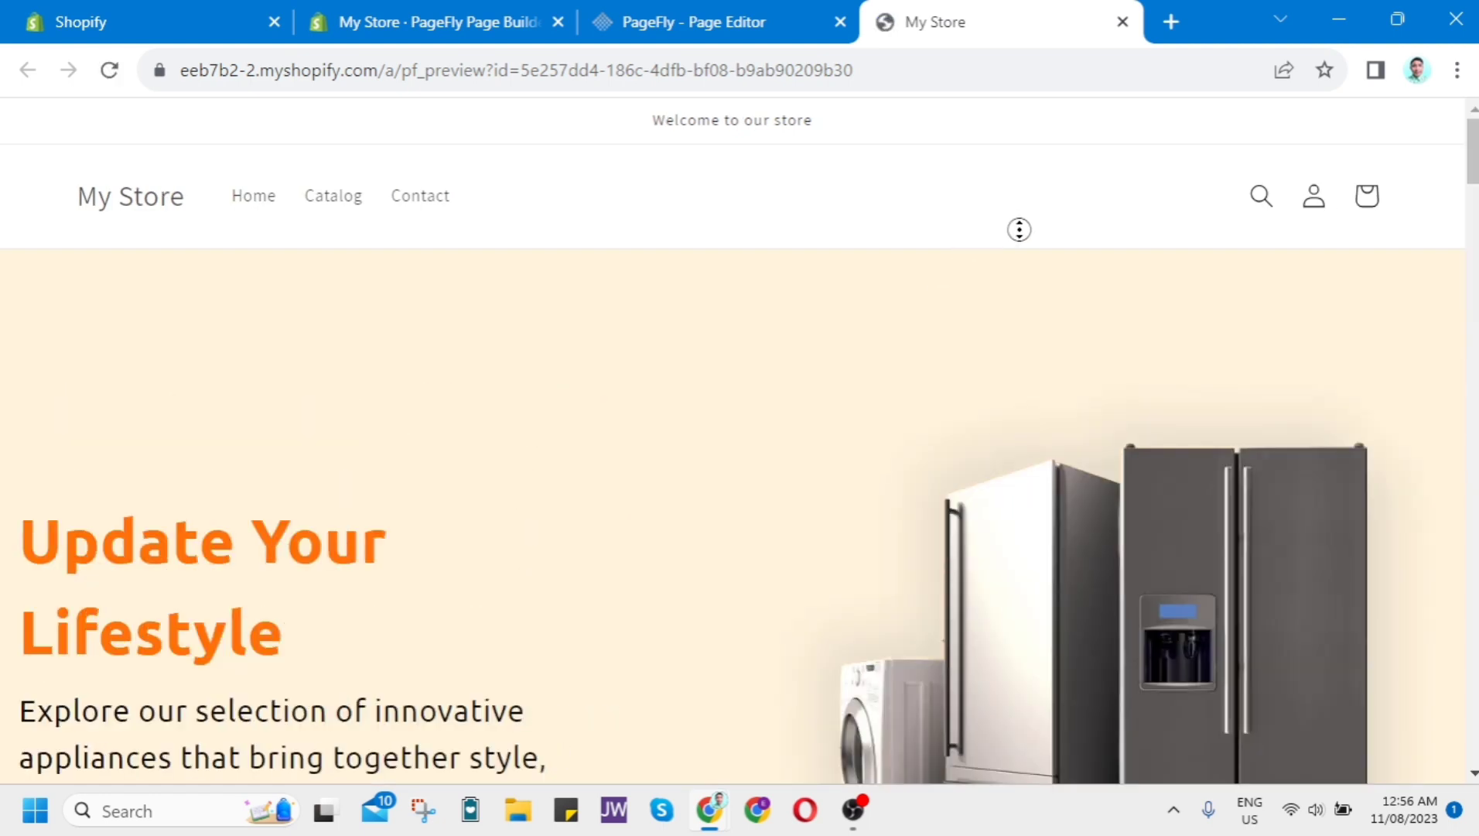
# Step: Look over the hero section in the storefront preview of the saved page
pyautogui.scroll(-1, 1017, 227)
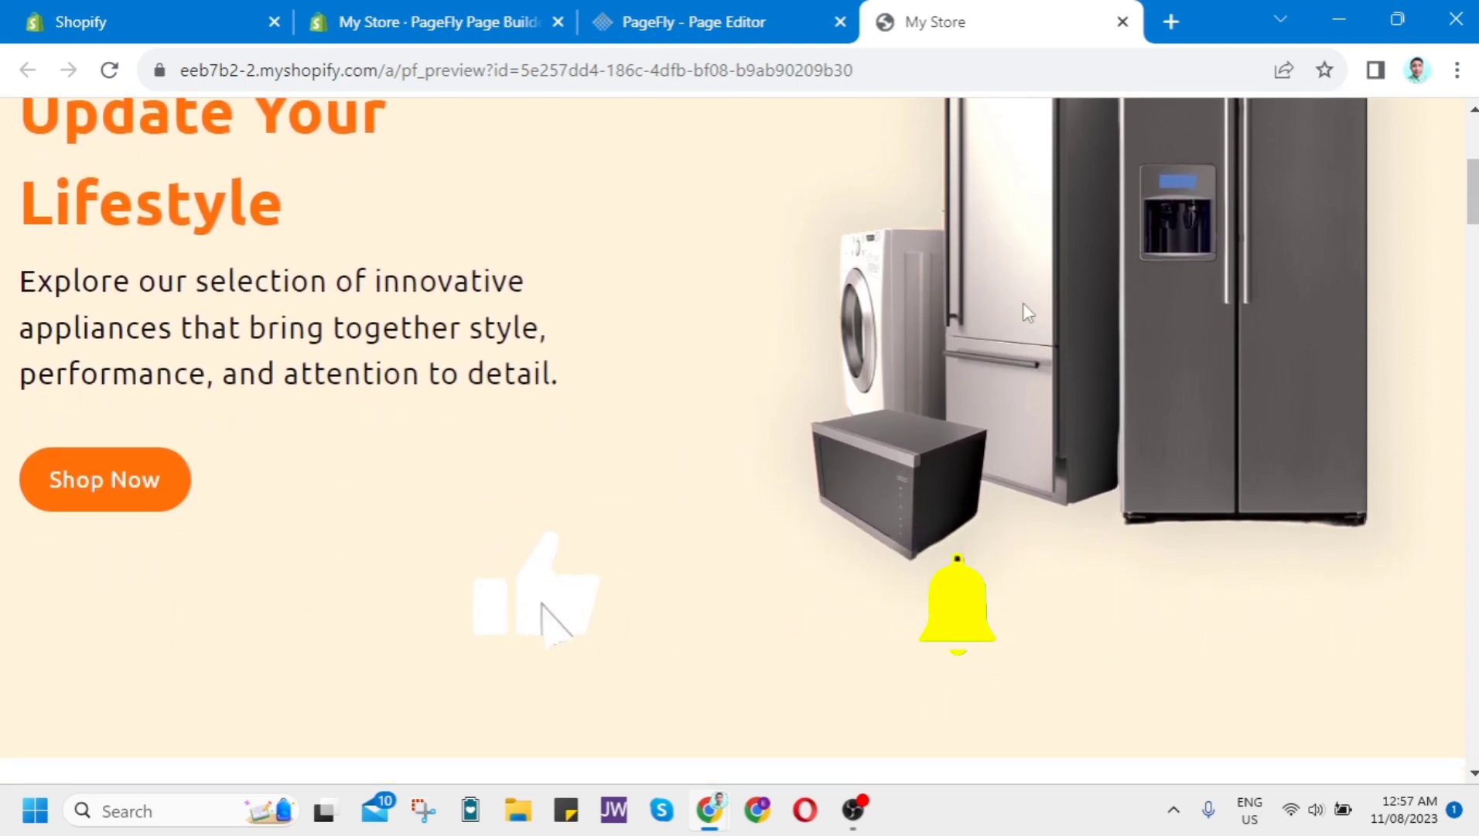
pyautogui.click(820, 672)
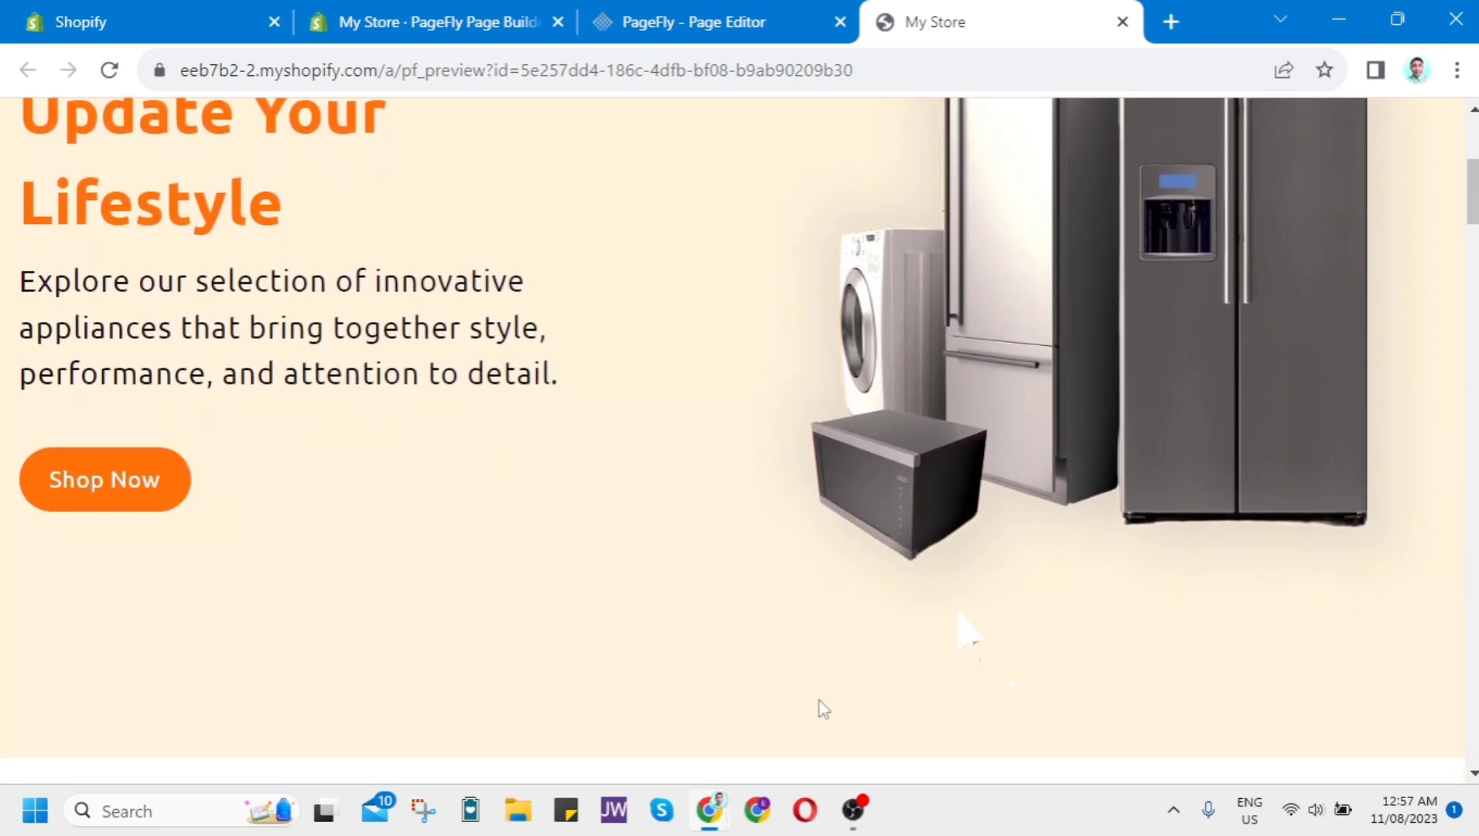